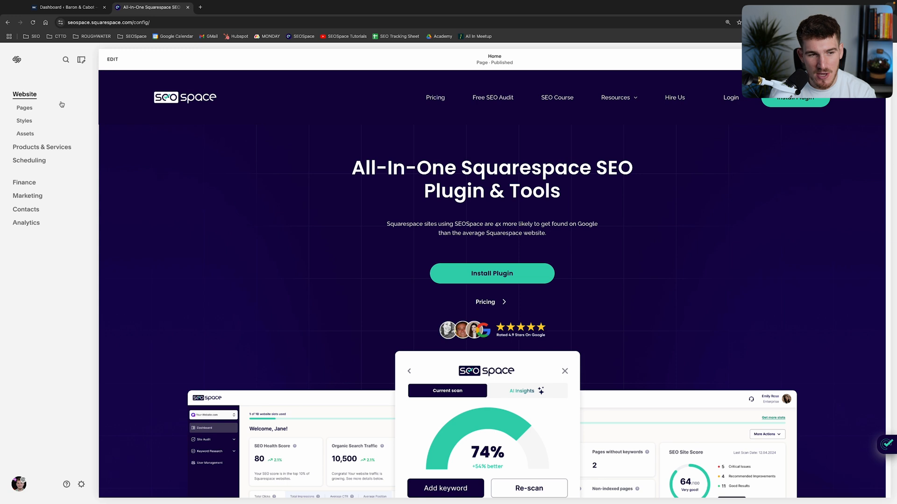
Open the Promotional Pop-Up settings from the website tools in the site's pages area.
click(22, 113)
scroll(65, 259, down, 6)
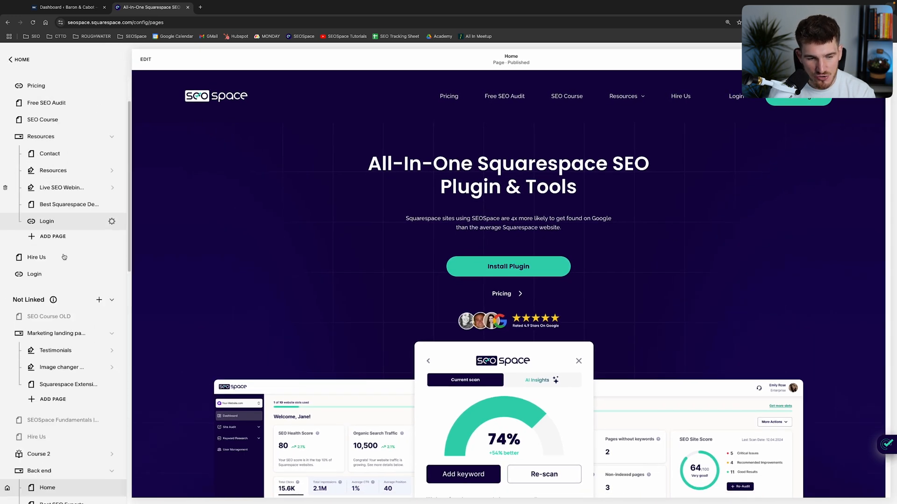
scroll(64, 259, down, 8)
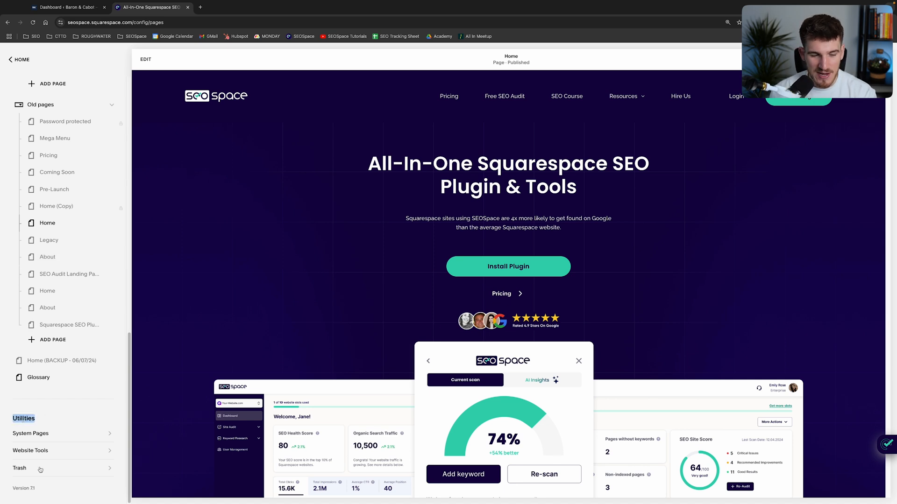
click(30, 453)
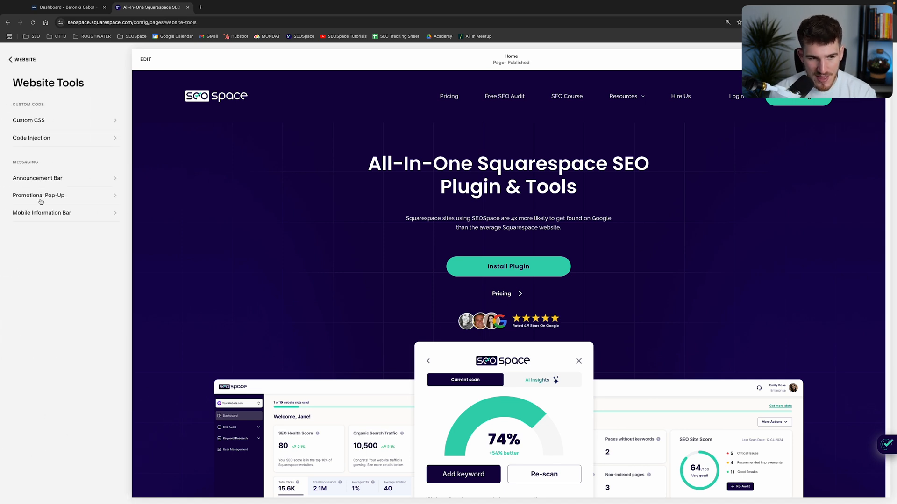
click(39, 200)
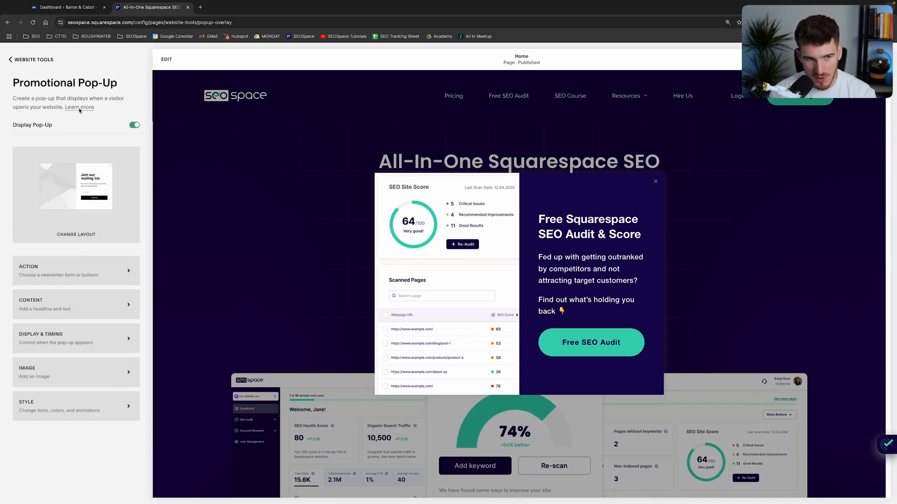
Leave the pop-up settings, reopen them through the site's marketing tools, and switch the pop-up display off and back on.
click(29, 61)
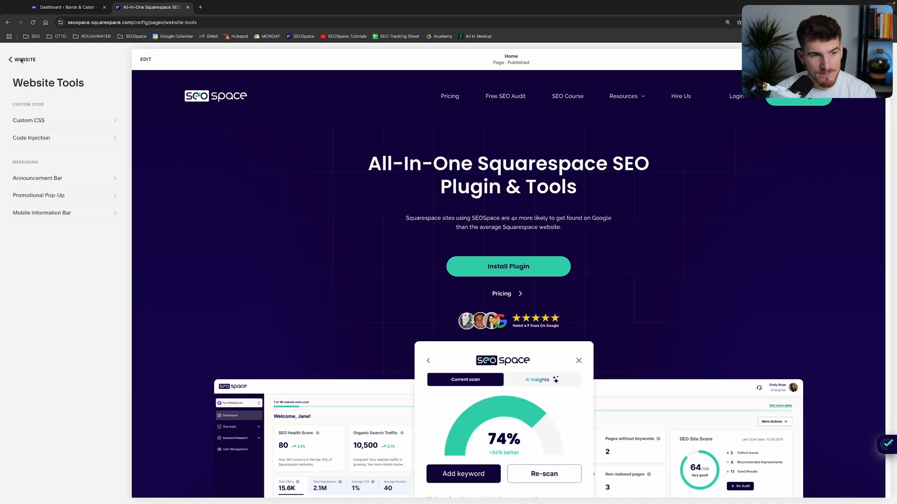
click(10, 59)
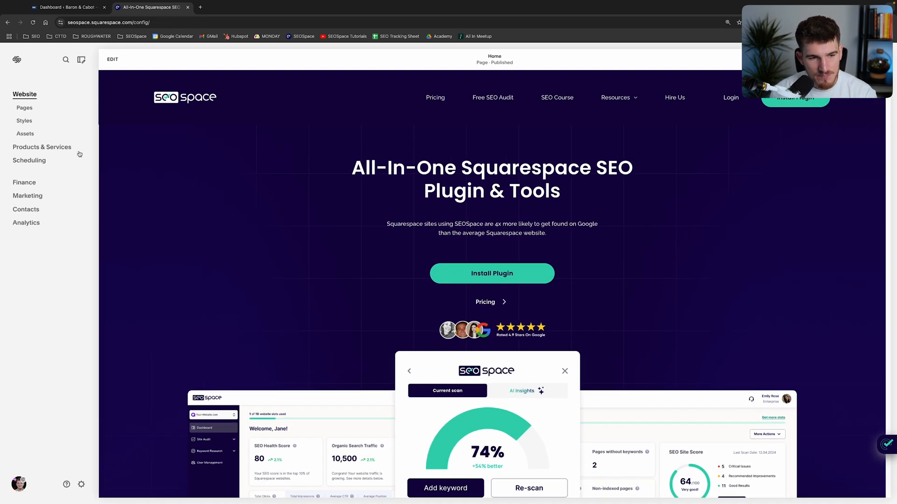
click(30, 198)
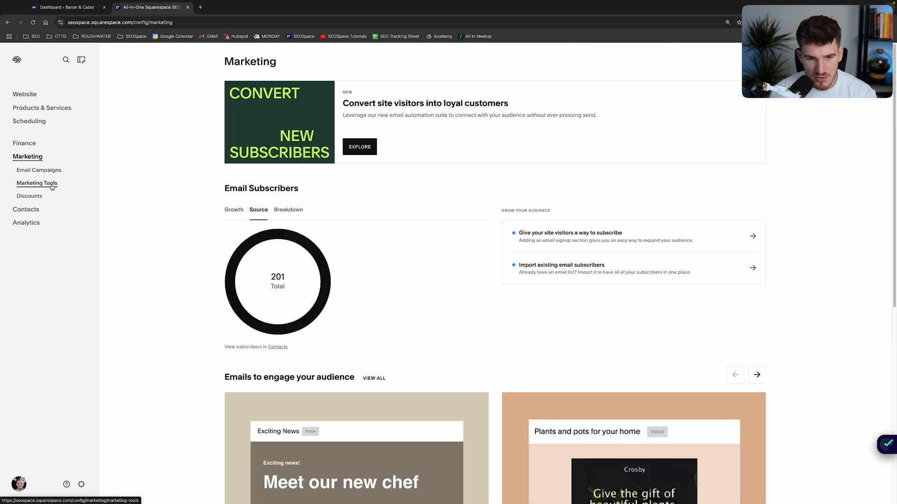
click(24, 183)
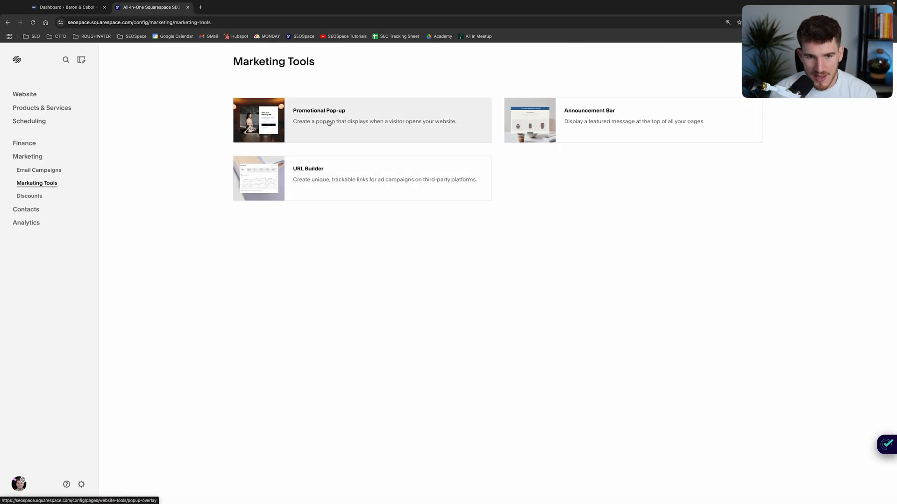
click(357, 122)
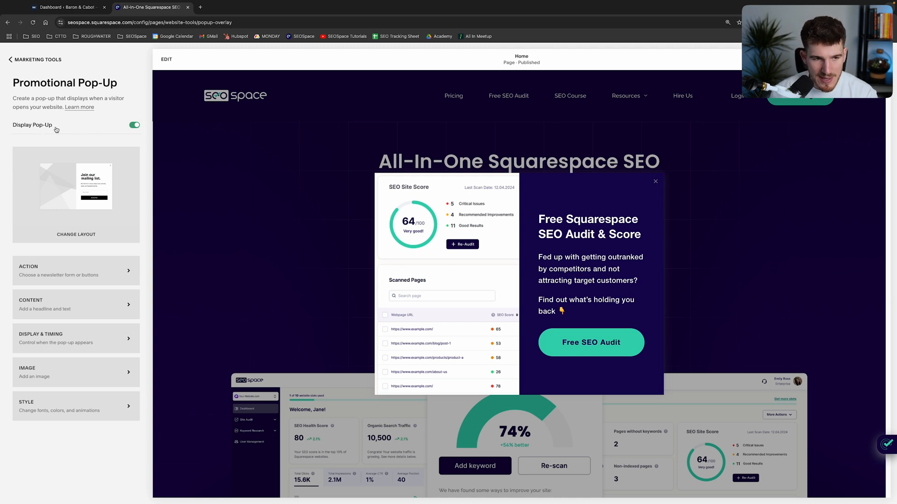
click(117, 129)
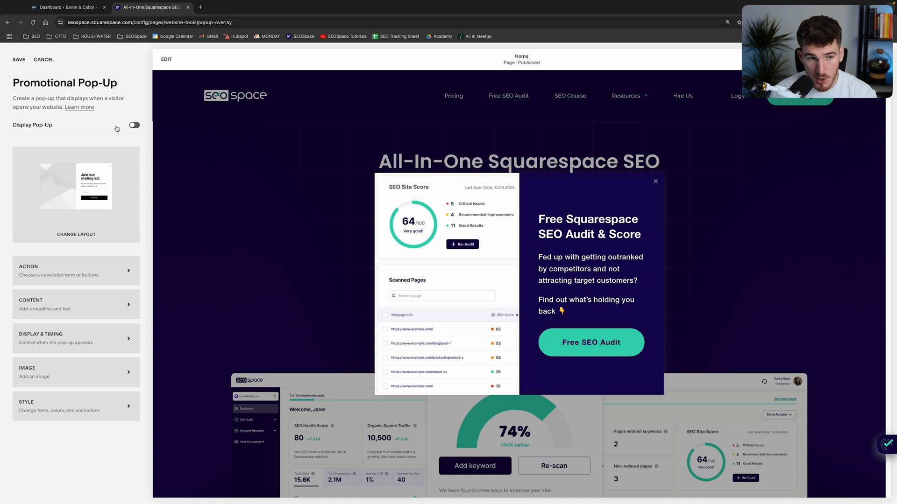
click(117, 129)
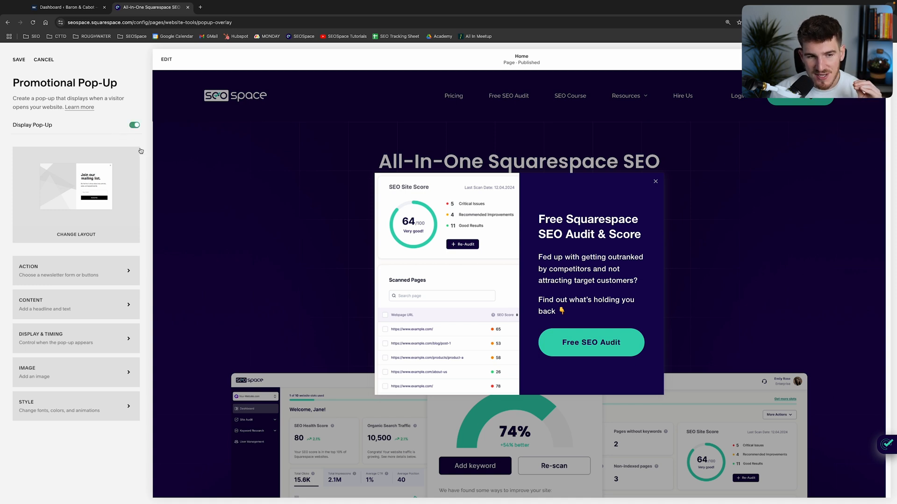
Examine the available pop-up layouts and the headline and text in the current pop-up preview.
click(70, 234)
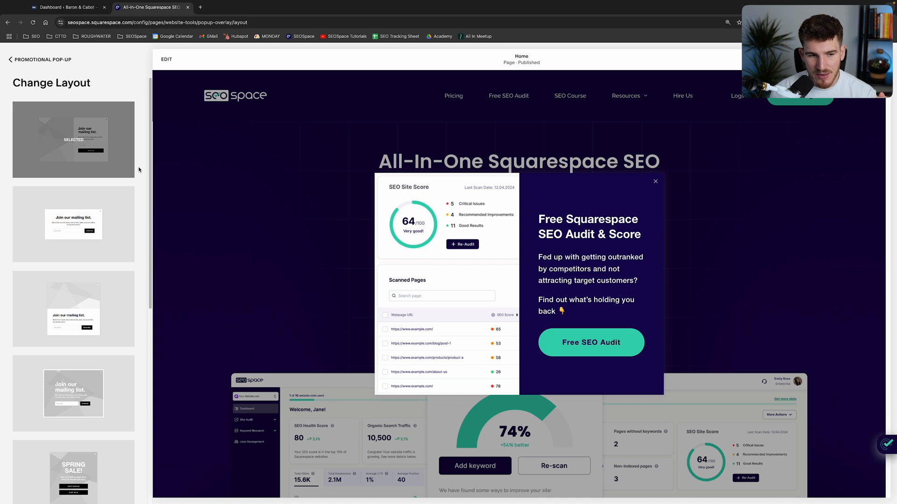
scroll(139, 218, down, 3)
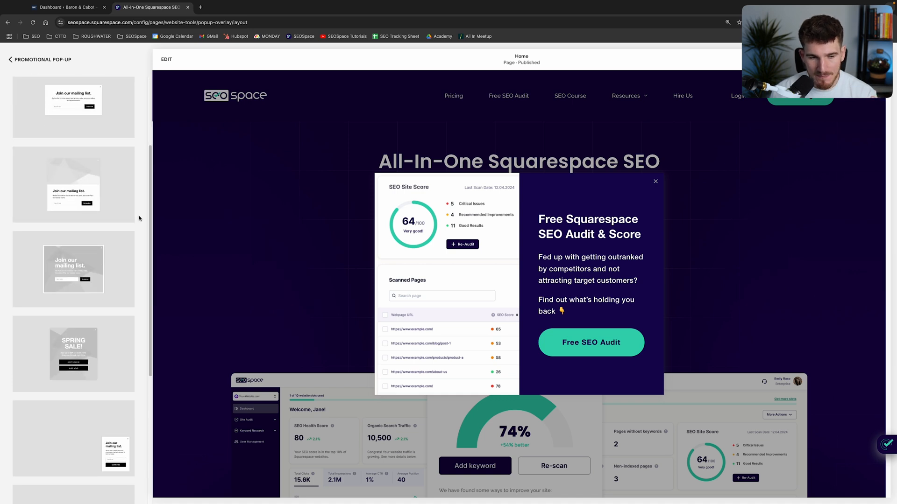
scroll(139, 218, down, 4)
scroll(139, 218, down, 2)
mouse_move(76, 302)
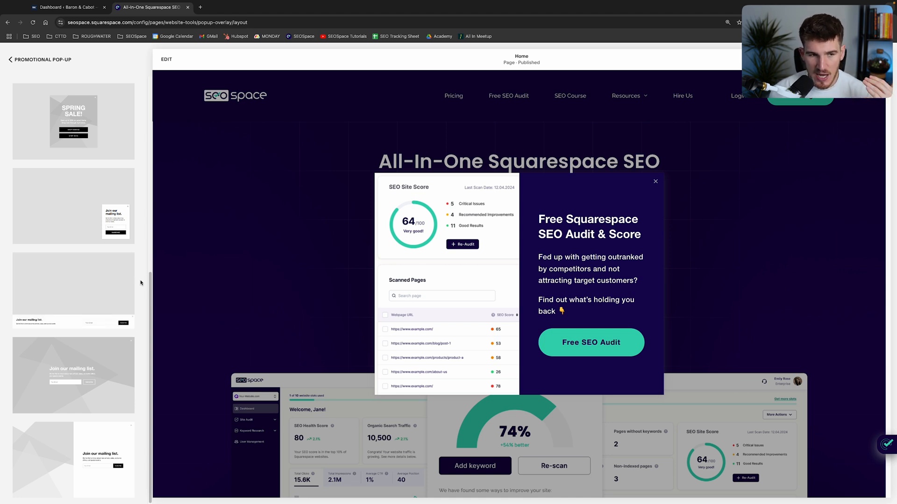
scroll(102, 252, up, 1)
mouse_move(65, 223)
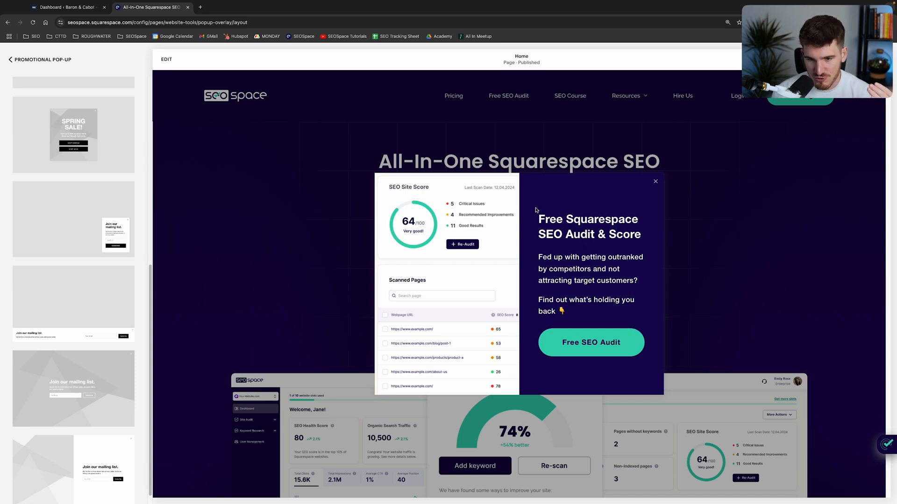
double_click(615, 290)
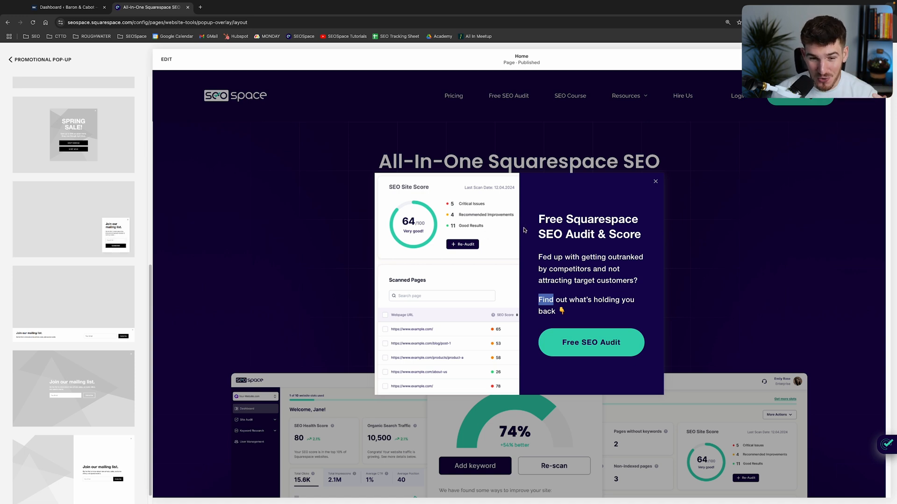
triple_click(550, 227)
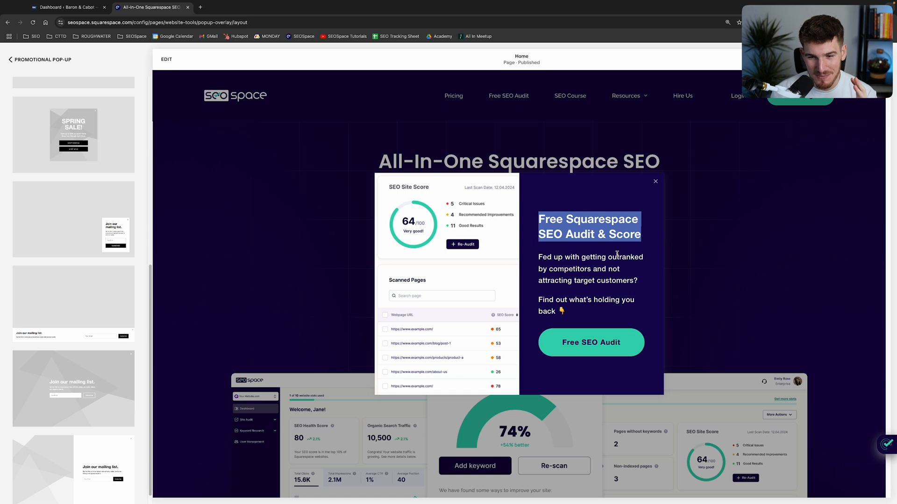
click(591, 257)
scroll(106, 260, up, 10)
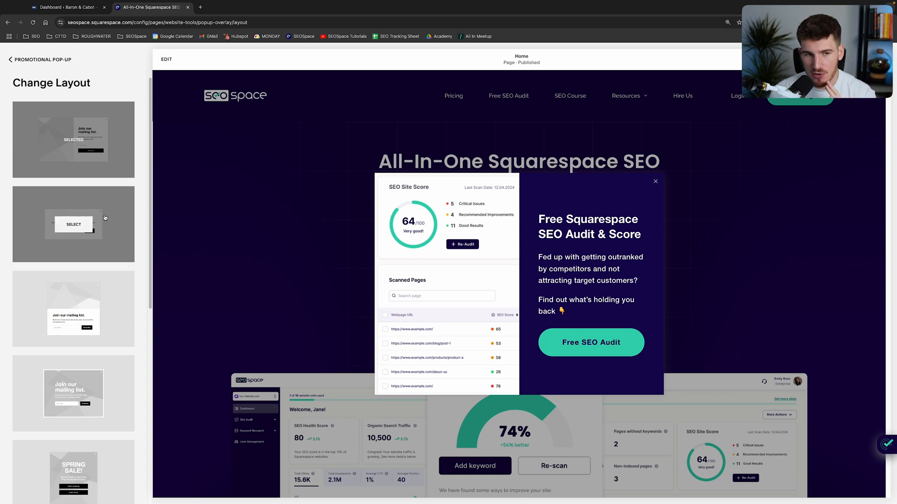
click(37, 61)
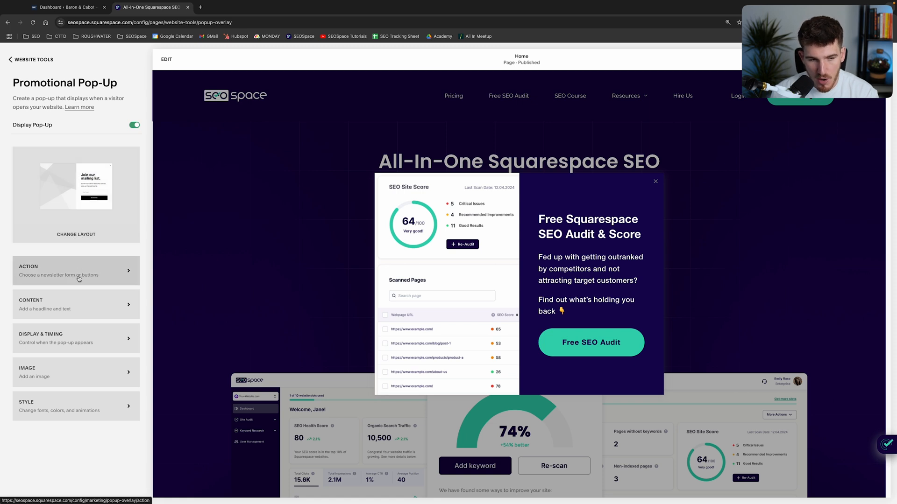
Open the pop-up's action settings and compare the newsletter sign-up goal with the button goal.
click(30, 279)
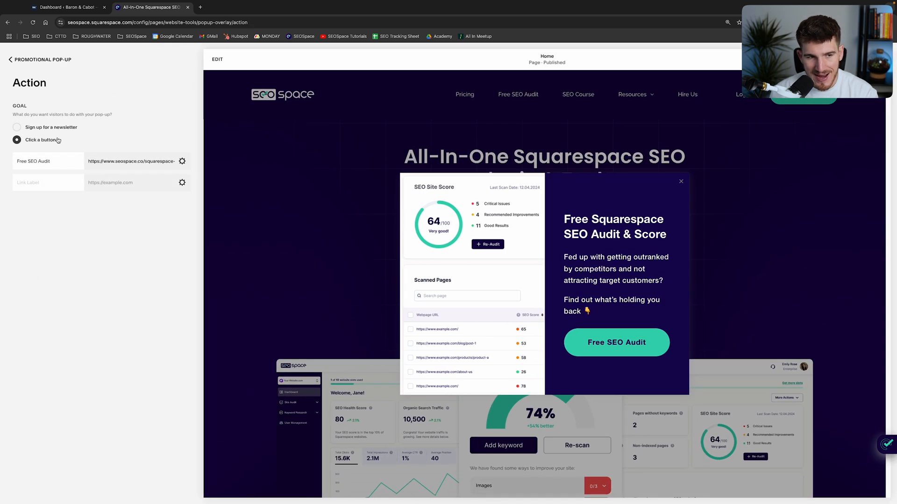
drag(13, 107, 111, 117)
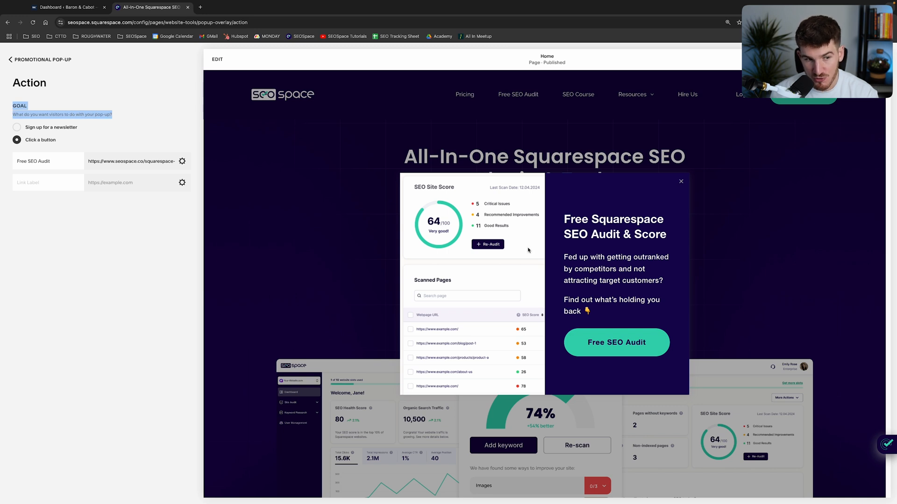
click(26, 131)
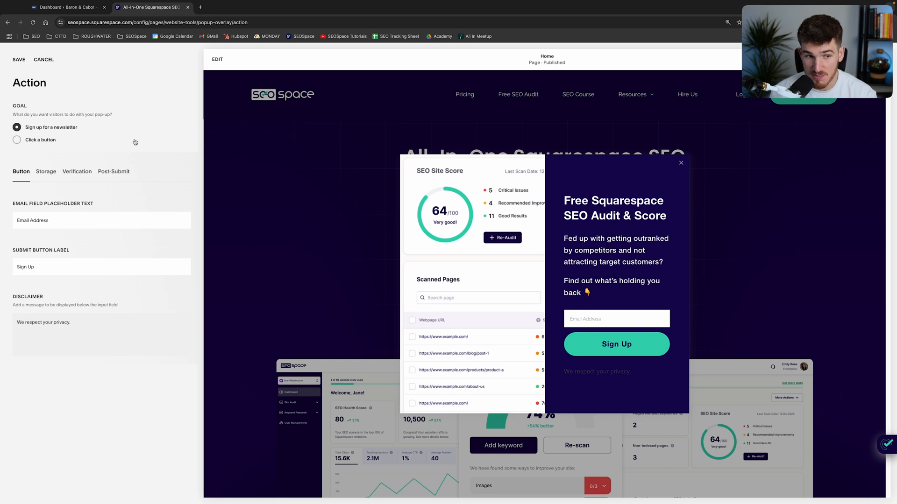
click(27, 140)
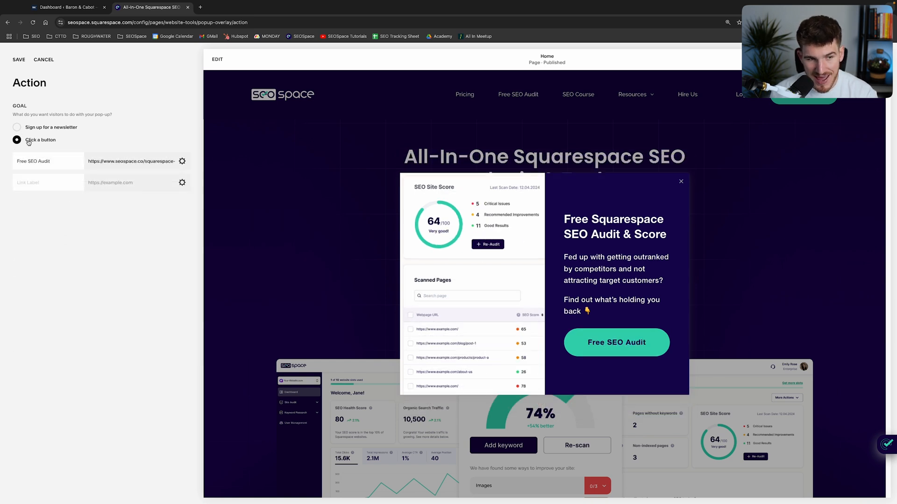
Set the goal to newsletter sign-up and review its button, storage, verification and post-submit options.
click(17, 127)
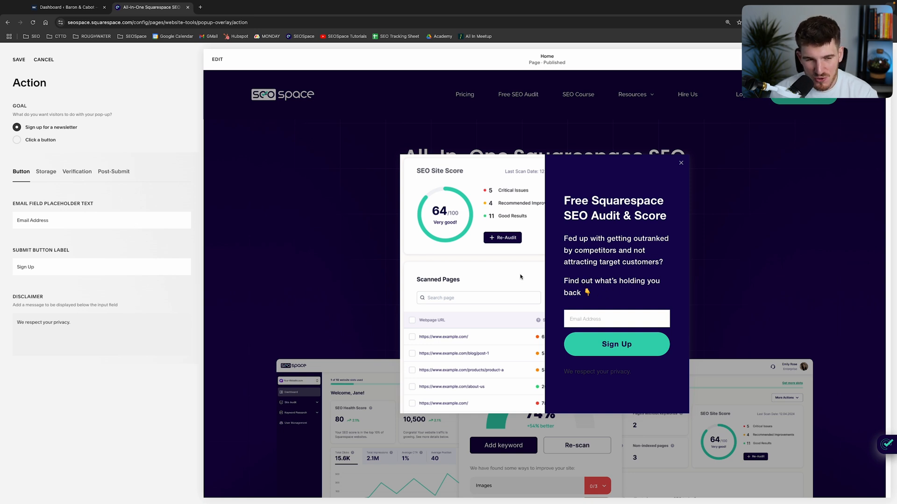
triple_click(69, 203)
click(116, 205)
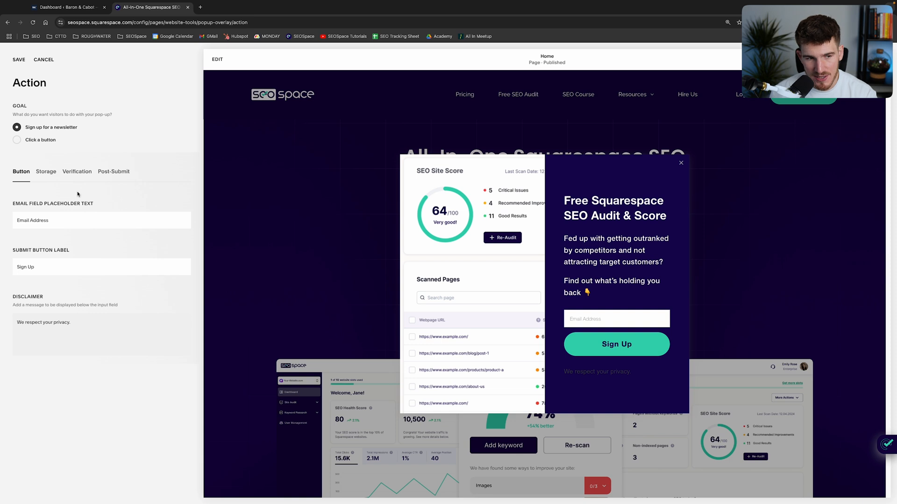
click(46, 176)
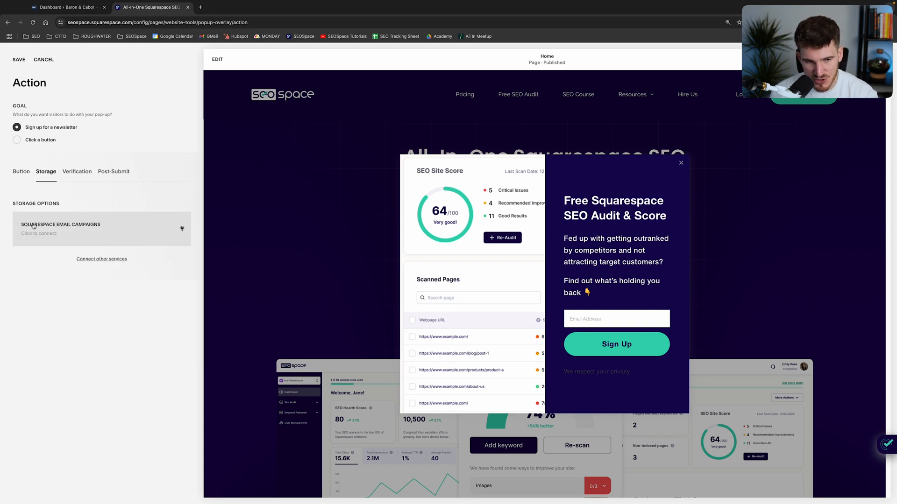
click(100, 260)
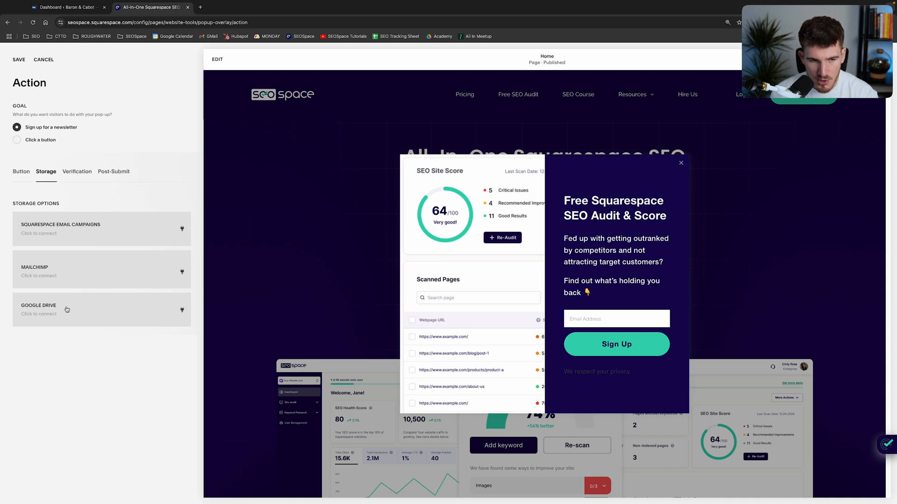
click(75, 178)
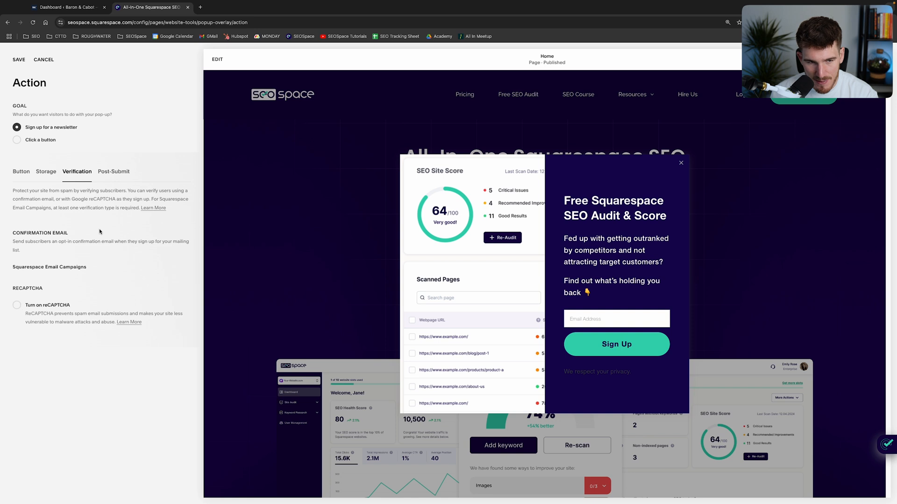
click(111, 178)
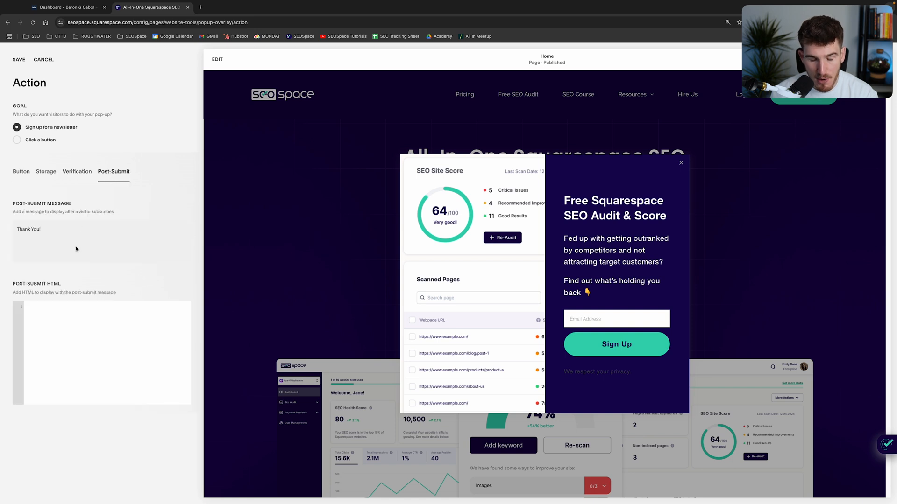
triple_click(32, 227)
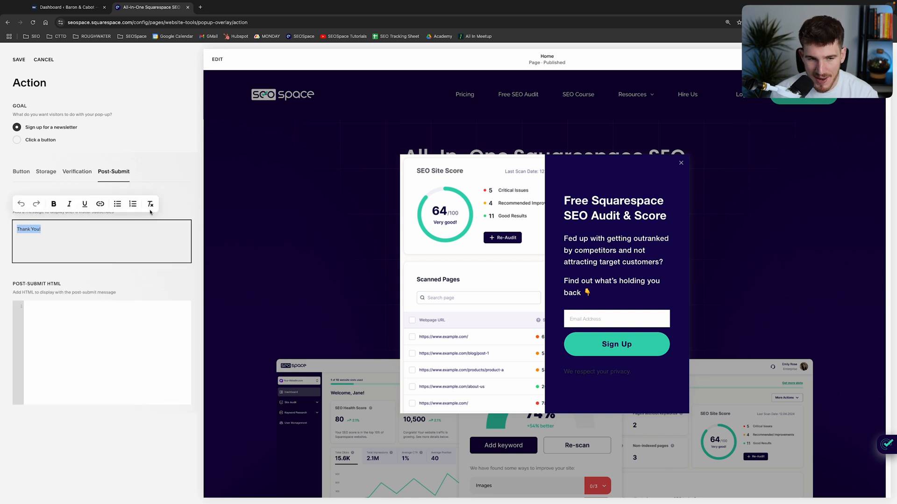
click(227, 224)
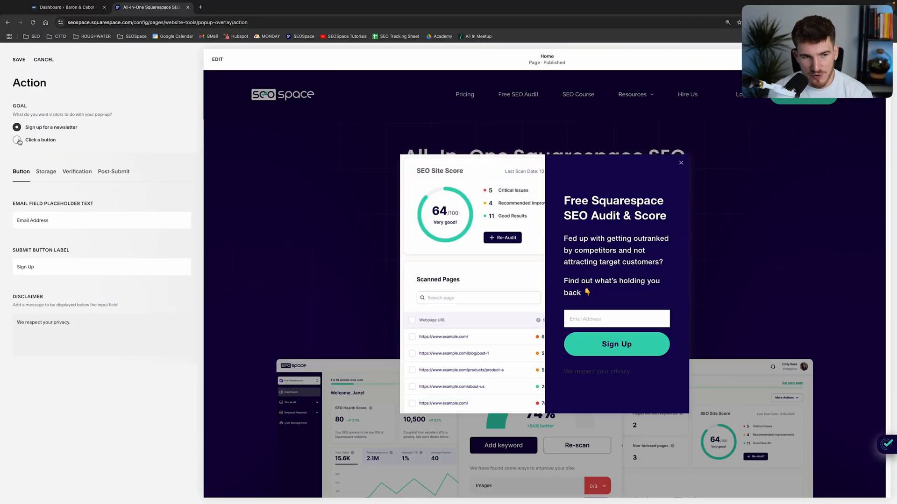
Set the pop-up goal to a button click and open the link editor for the Free SEO Audit button's address.
click(18, 141)
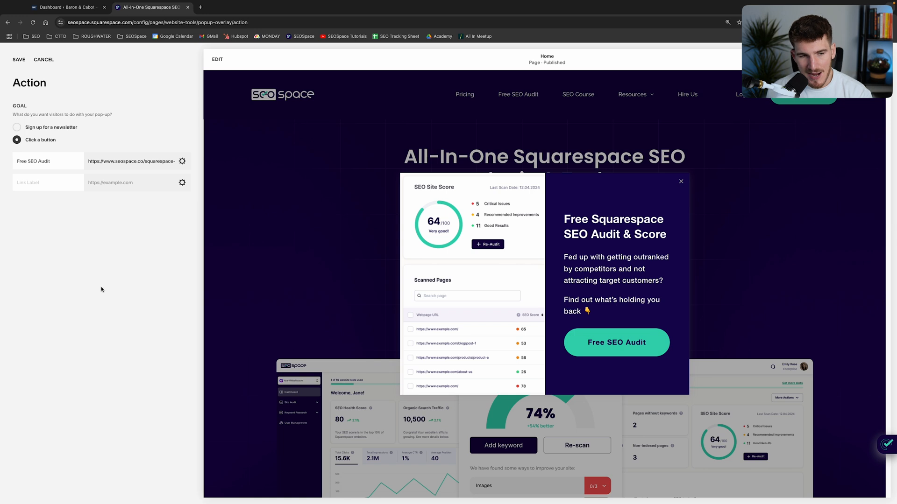
triple_click(34, 163)
click(41, 183)
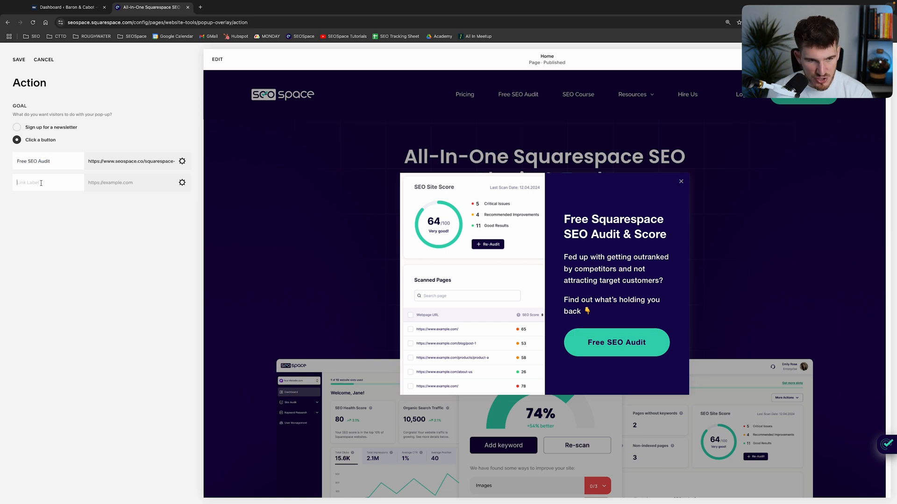
triple_click(132, 160)
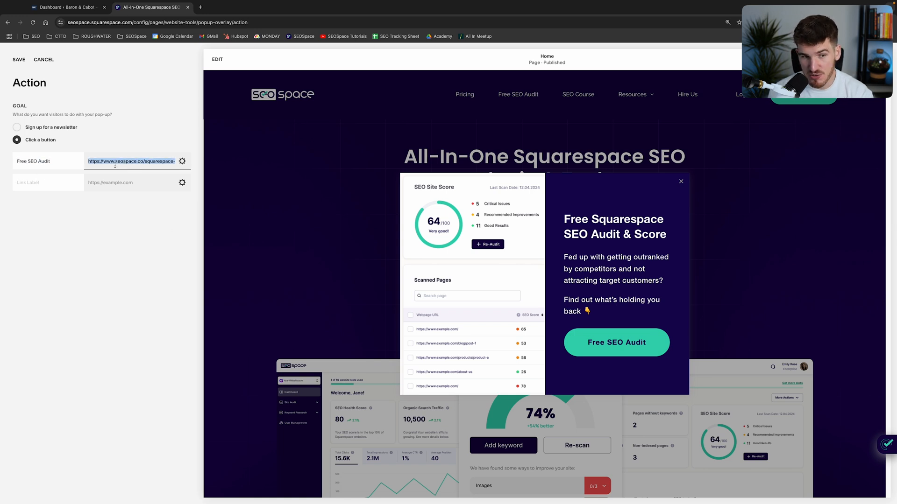
click(182, 161)
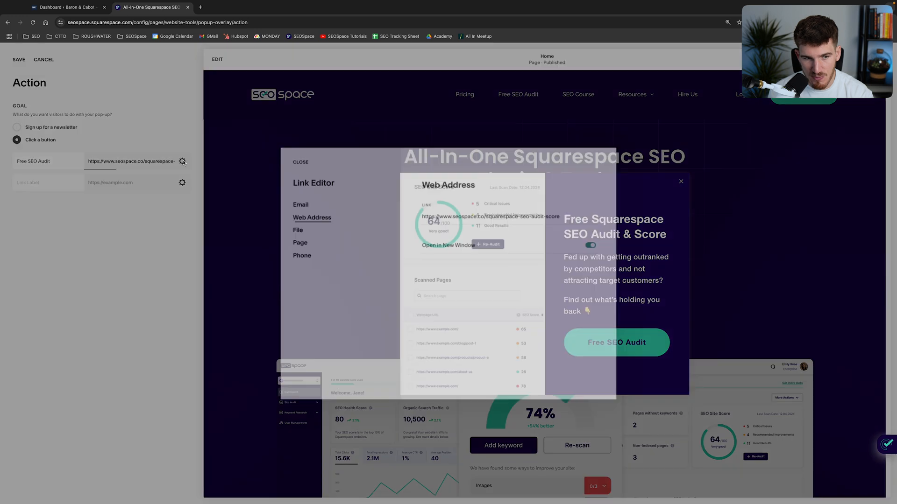
Review the email, file and page link types available for the Free SEO Audit button in the link editor.
click(298, 204)
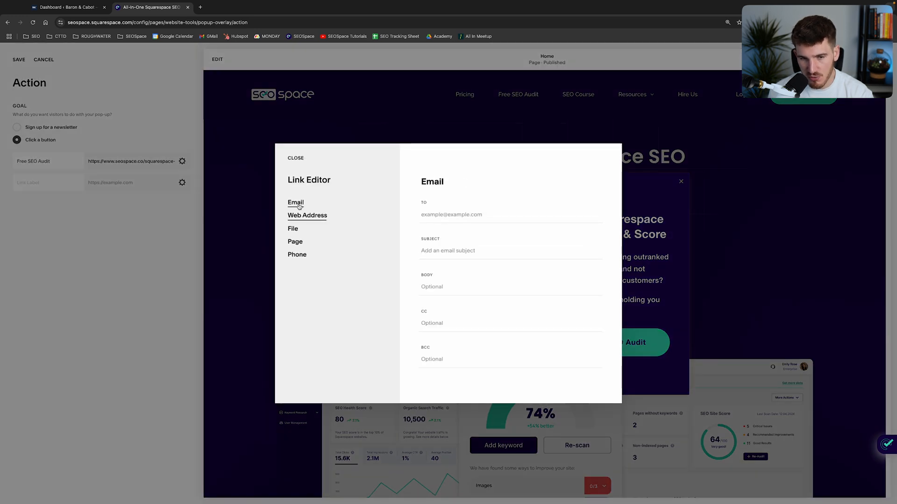
click(298, 230)
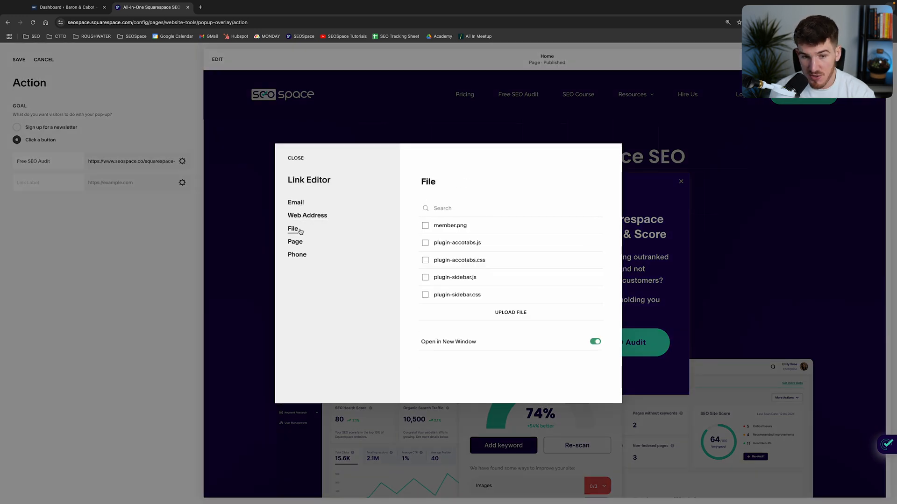
drag(285, 229, 302, 231)
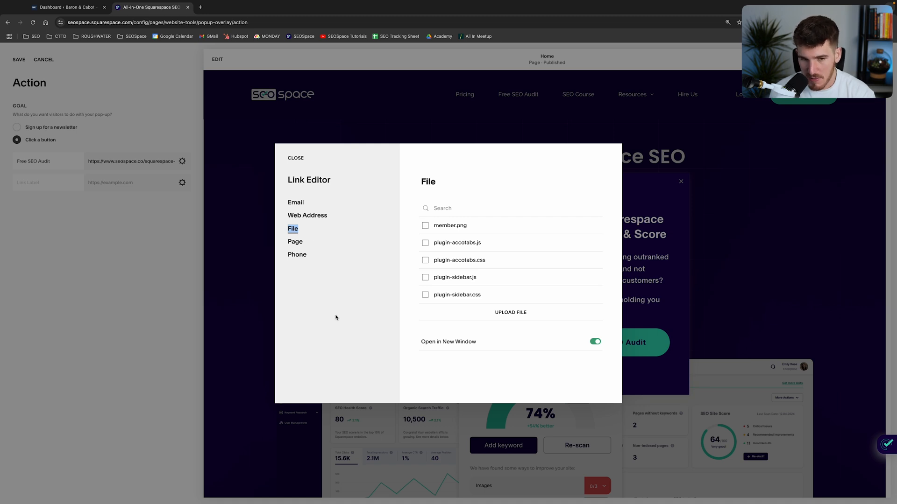
drag(295, 242, 470, 217)
click(469, 215)
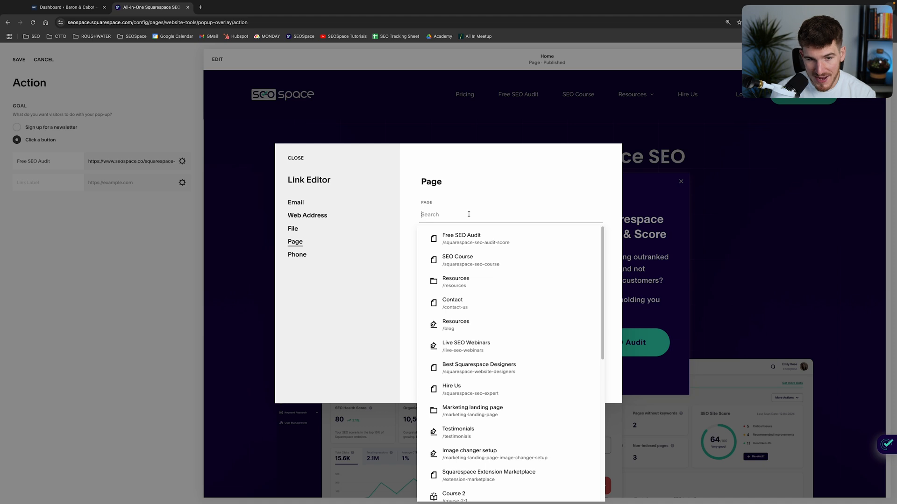
Link the pop-up button to the site's Free SEO Audit page, /squarespace-seo-audit-score, and save the link and action settings.
click(318, 218)
click(293, 250)
click(484, 217)
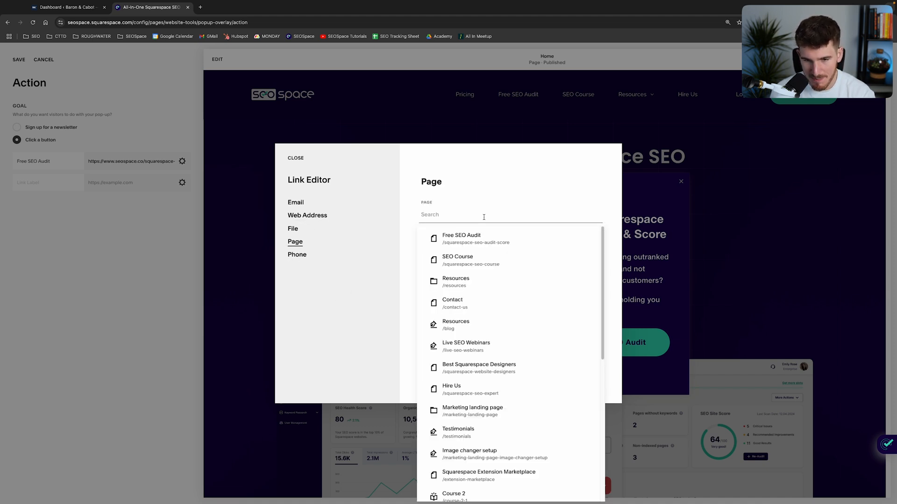
click(482, 236)
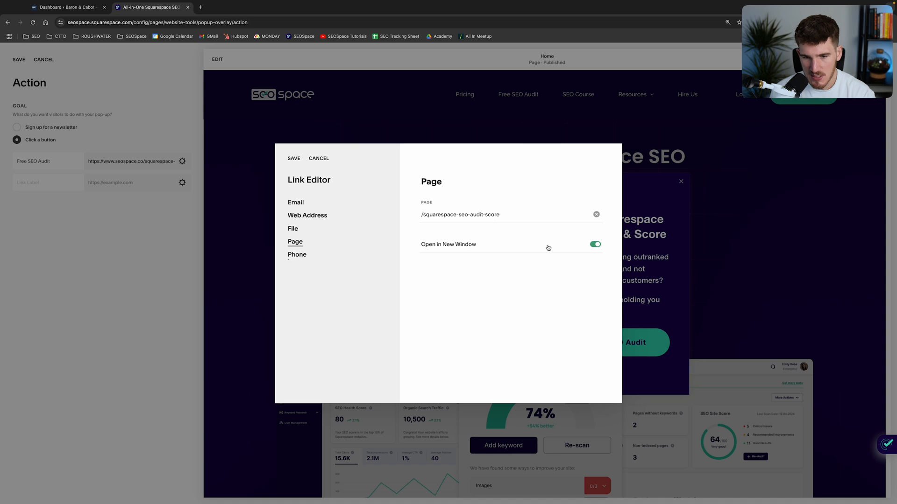
click(294, 158)
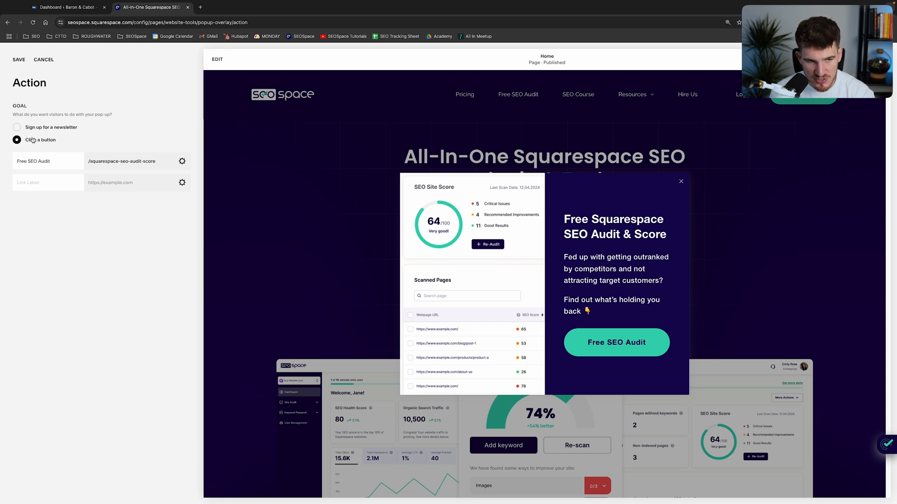
click(19, 60)
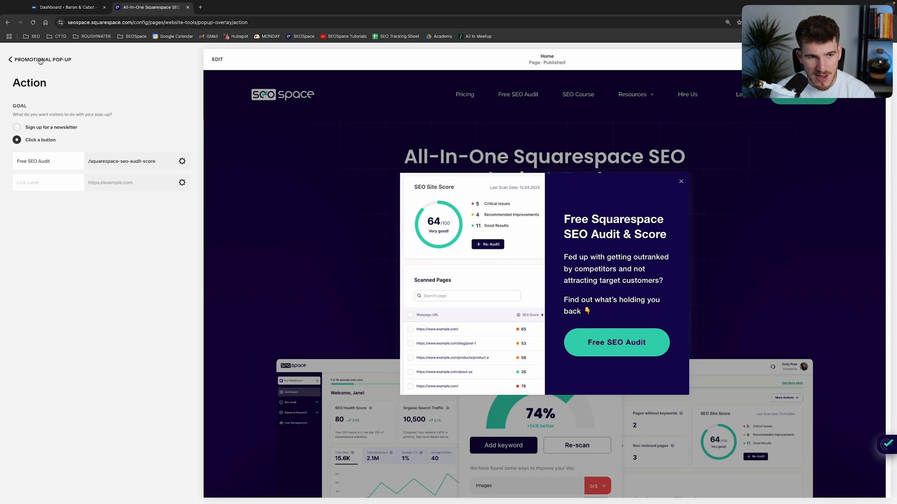
Open the pop-up's content settings, examine the headline, and try removing the emoji from the end of the body text.
click(12, 60)
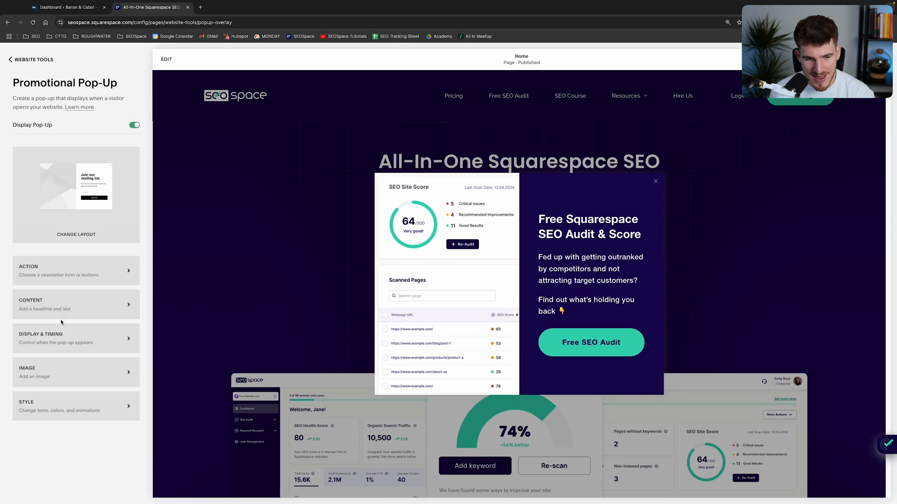
click(61, 305)
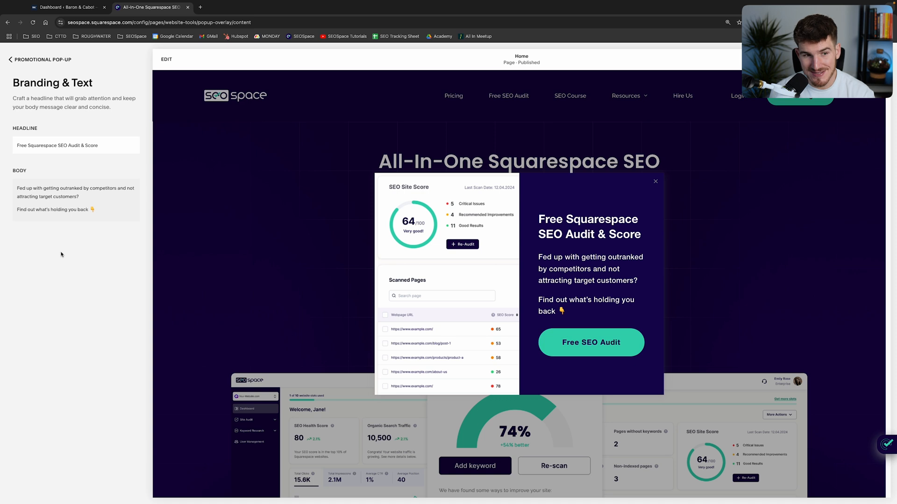
triple_click(37, 147)
click(42, 195)
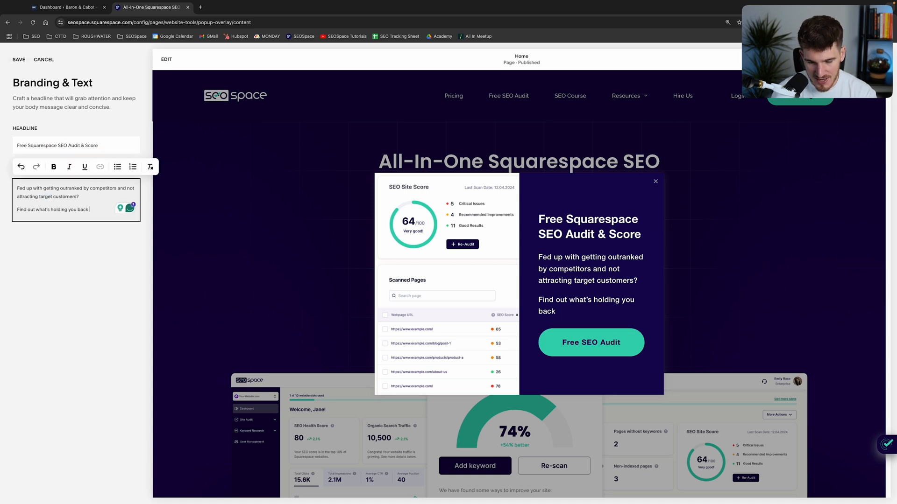
click(49, 287)
click(45, 61)
Open the pop-up's display and timing settings and compare the Any First Page and Only Certain Pages options.
click(58, 342)
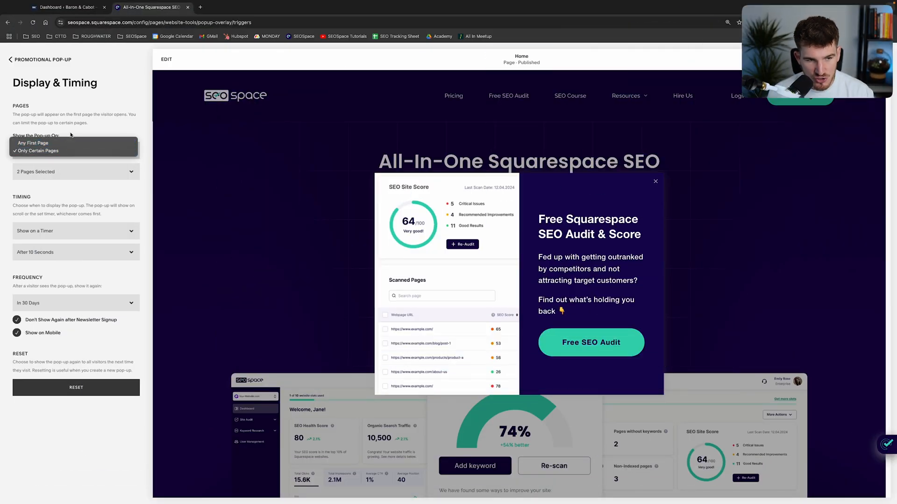
click(70, 135)
click(45, 151)
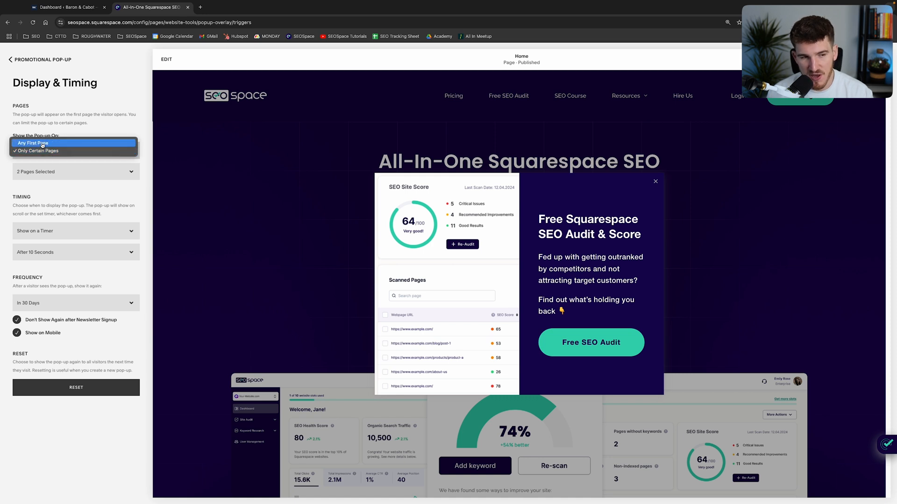
click(30, 152)
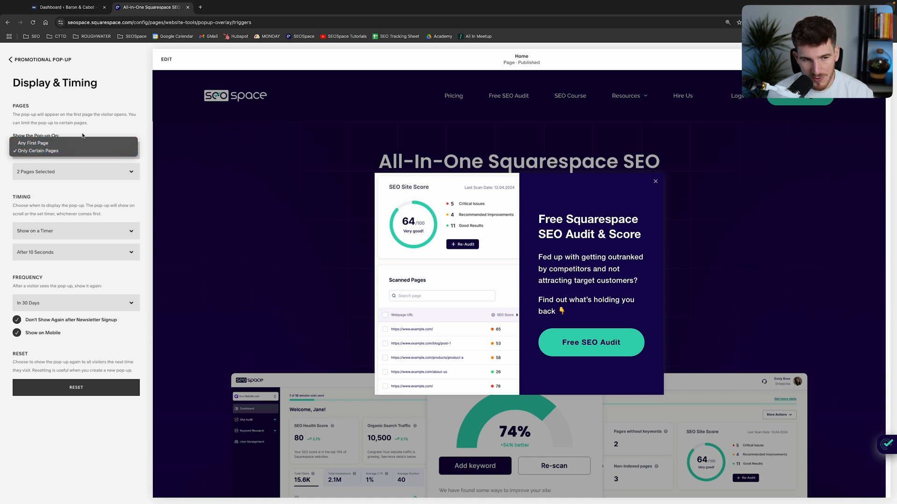
Examine the site's page list to see which pages are selected for showing the pop-up.
click(59, 171)
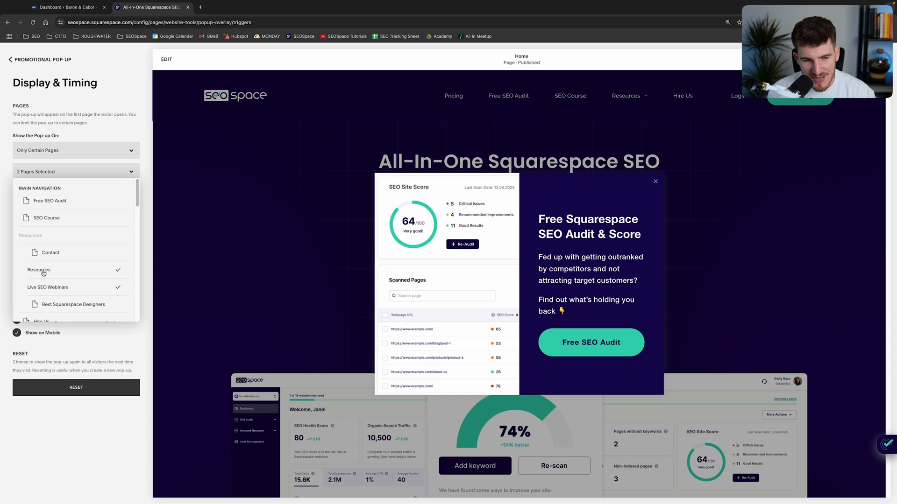
scroll(54, 274, down, 1)
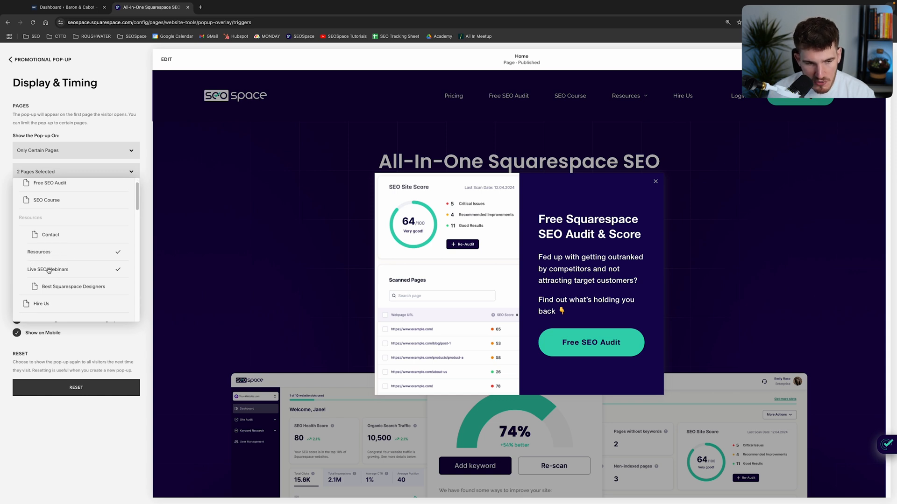
scroll(54, 275, down, 5)
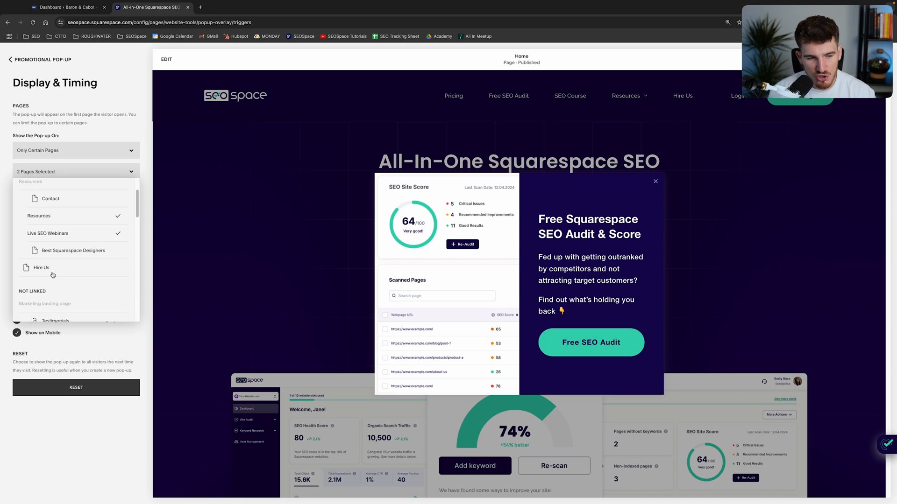
scroll(54, 275, down, 6)
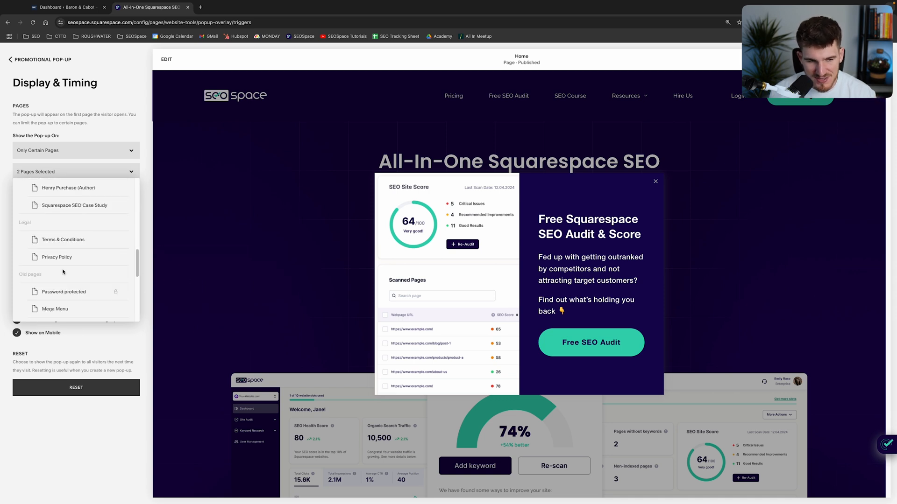
click(83, 141)
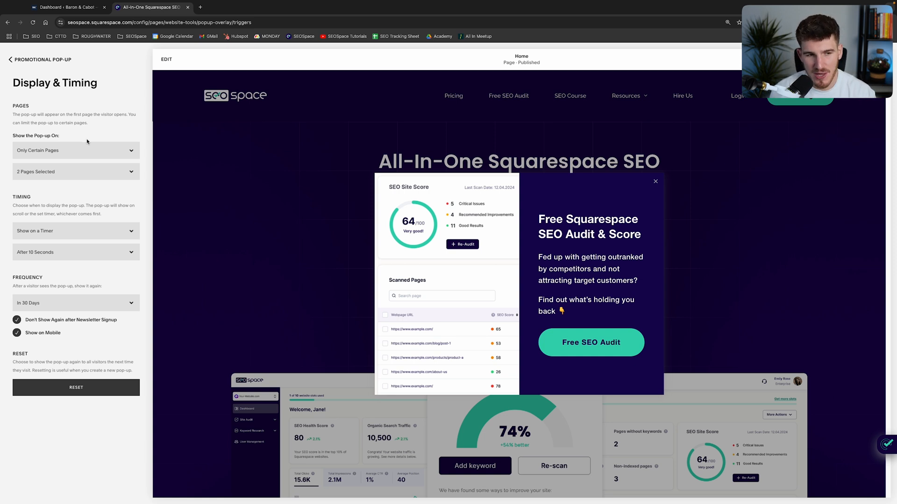
double_click(579, 228)
click(579, 227)
double_click(583, 224)
click(583, 224)
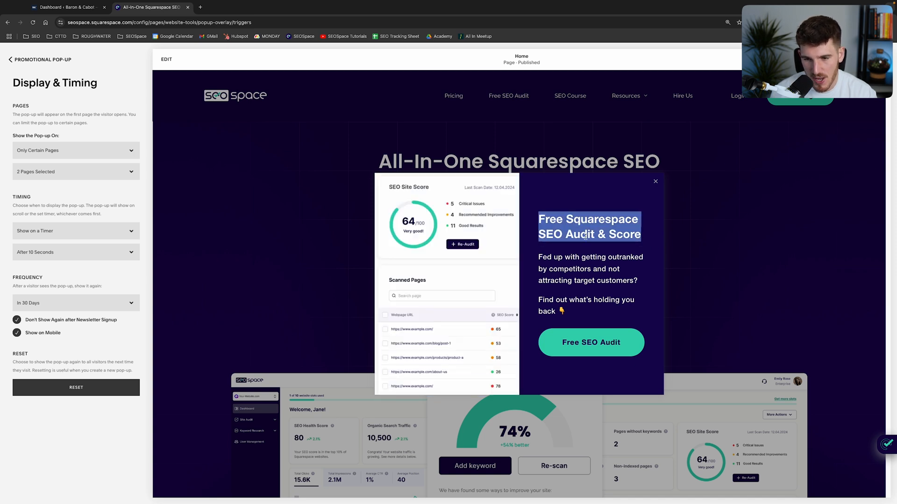
click(659, 184)
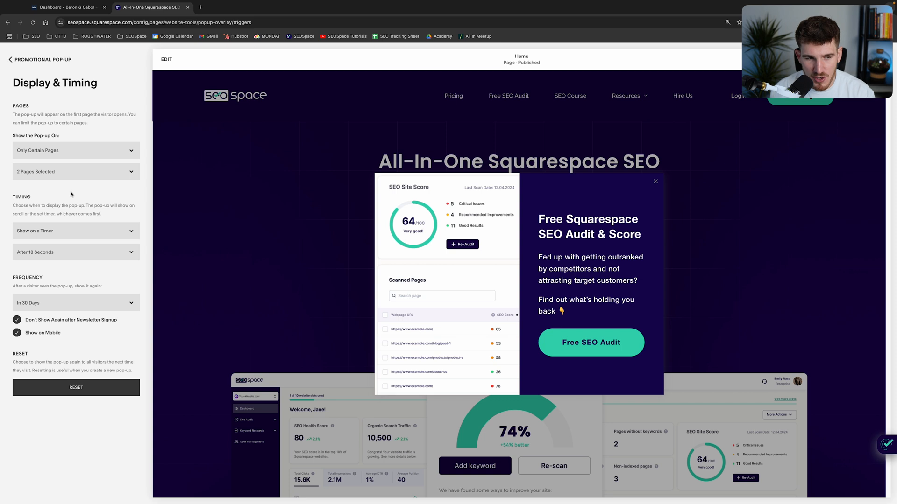
Review the pop-up's timing section and compare the timer, scroll, and combined timer and scroll triggers.
drag(6, 197, 137, 268)
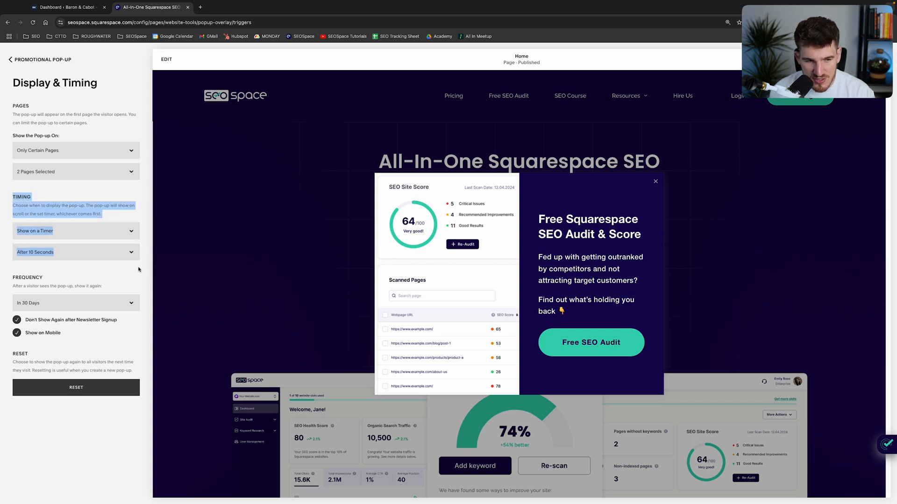
click(138, 268)
click(47, 232)
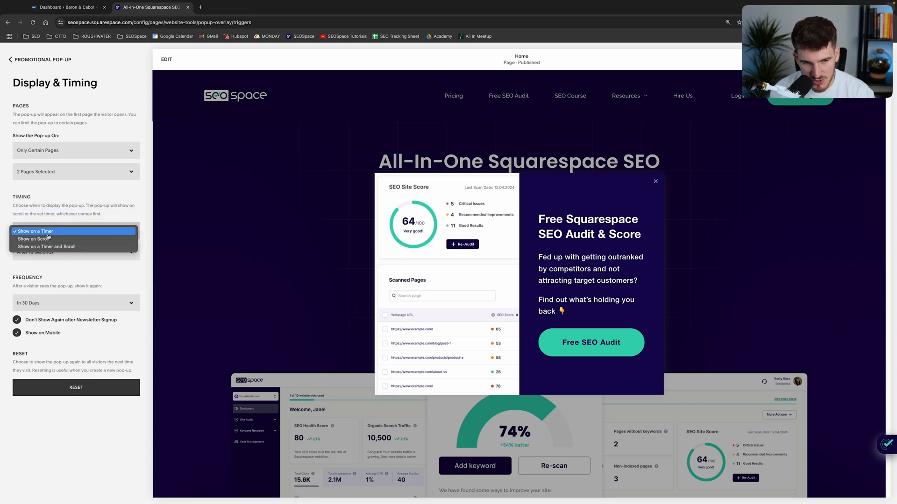
click(61, 214)
drag(43, 206, 84, 207)
click(114, 215)
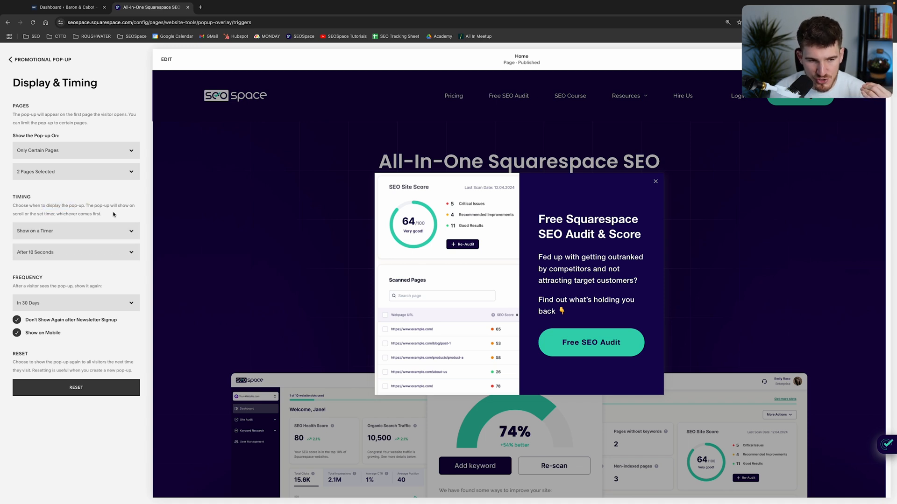
click(62, 236)
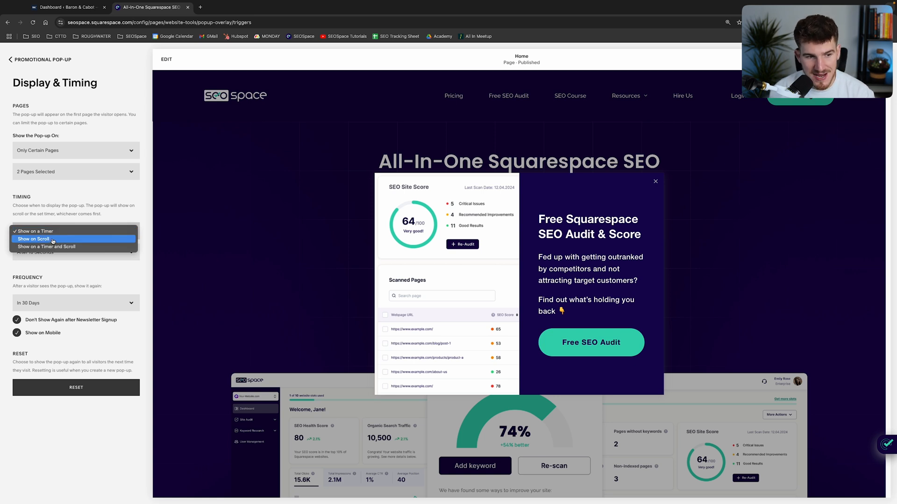
click(76, 216)
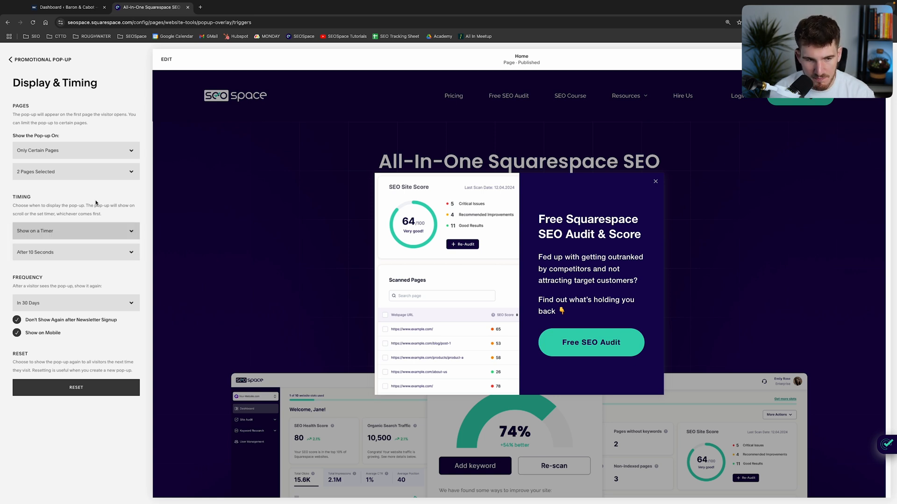
Review the frequency choices for showing the pop-up again to a visitor who has already seen it.
click(56, 304)
click(56, 304)
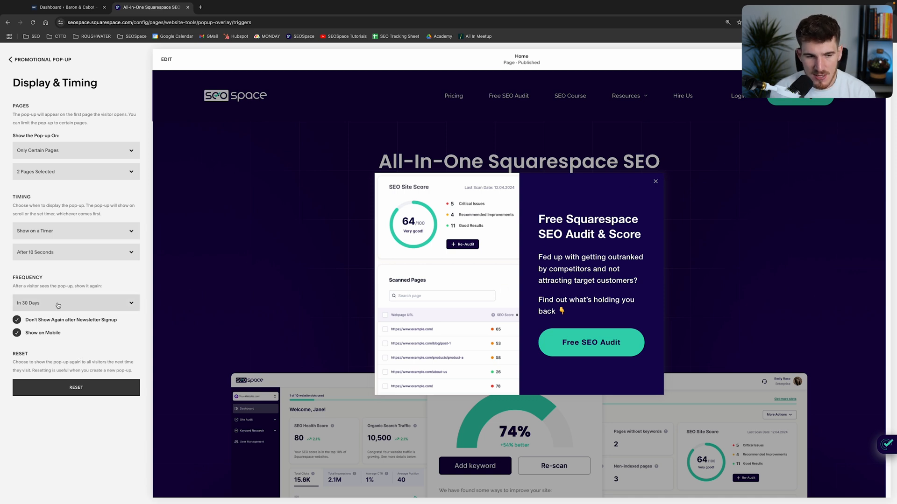
click(28, 310)
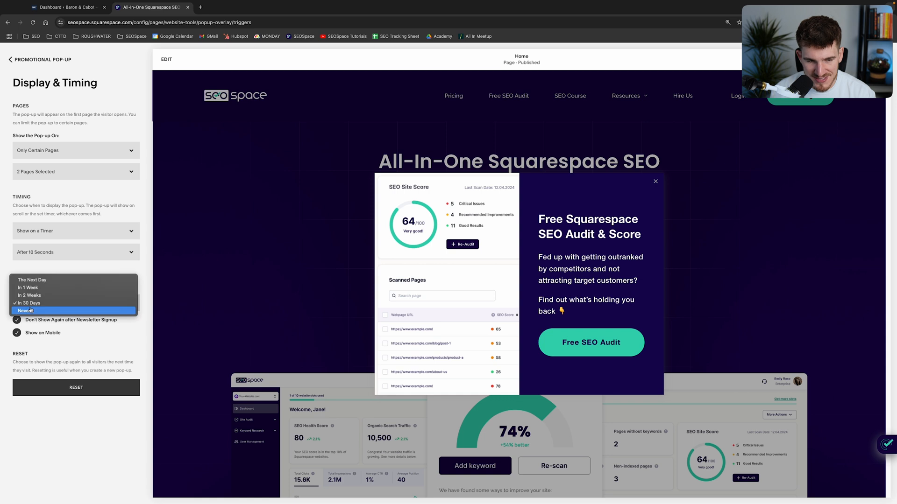
click(84, 349)
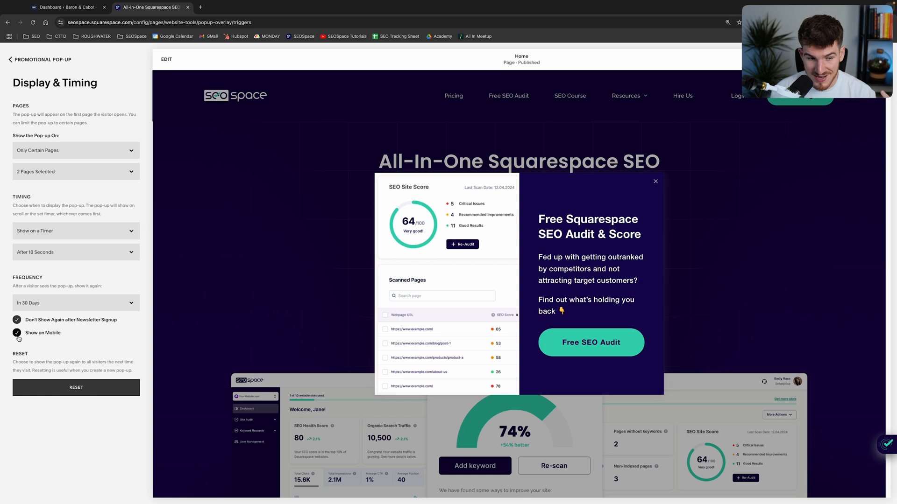
Open the pop-up's image settings and browse the library, free and premium image sources without adding an image.
click(20, 61)
click(64, 353)
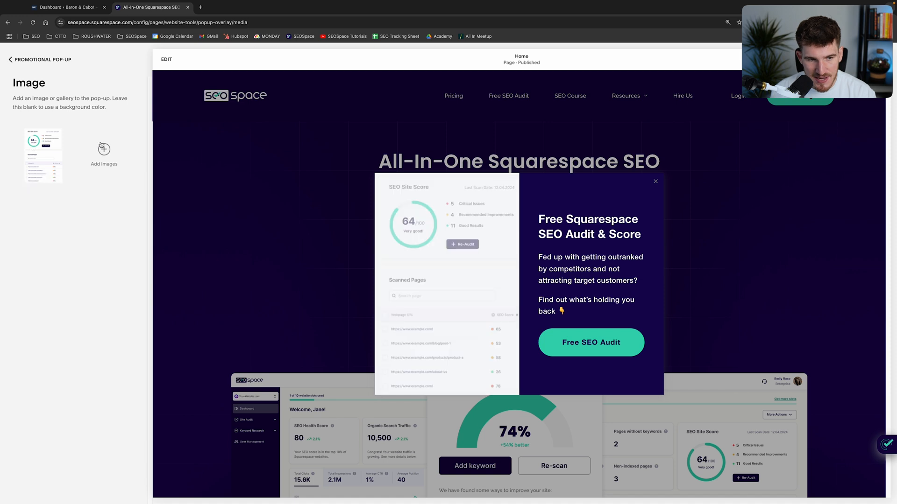
click(104, 149)
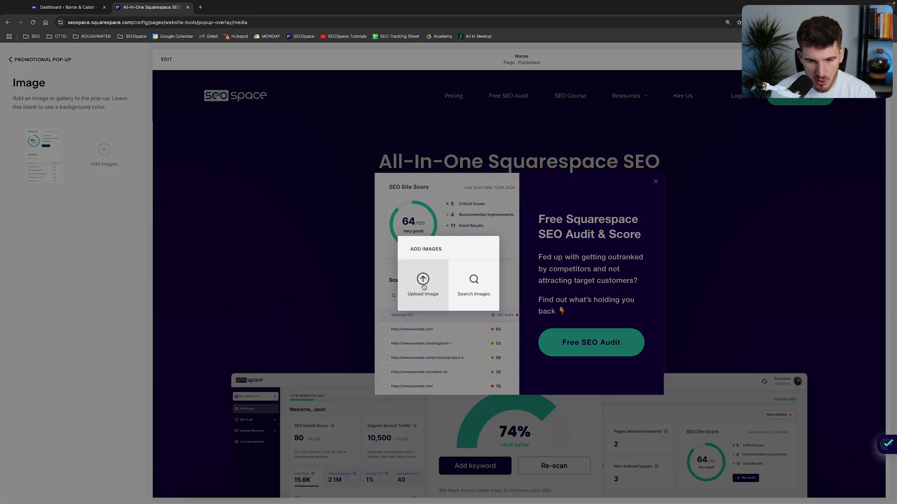
click(476, 282)
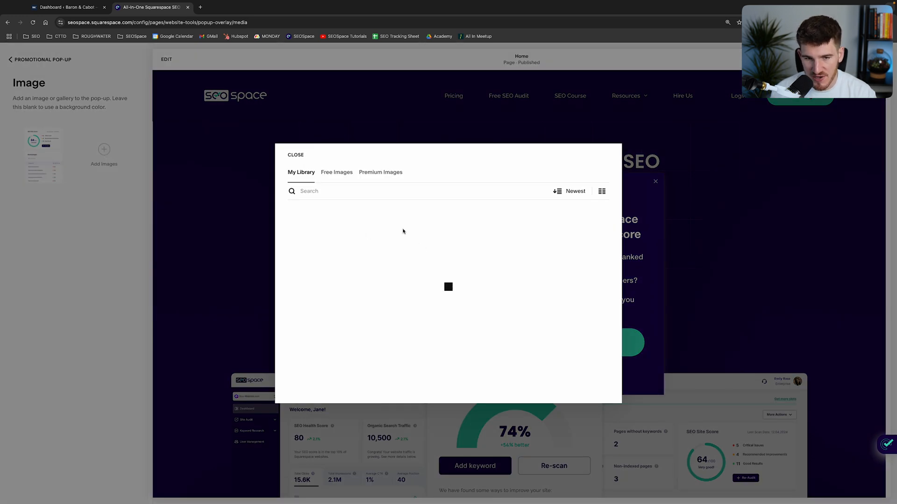
click(336, 172)
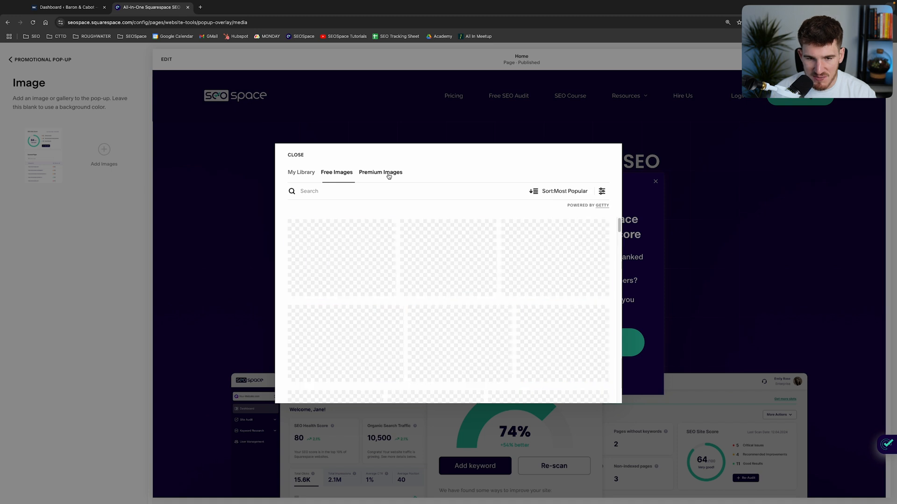
click(389, 173)
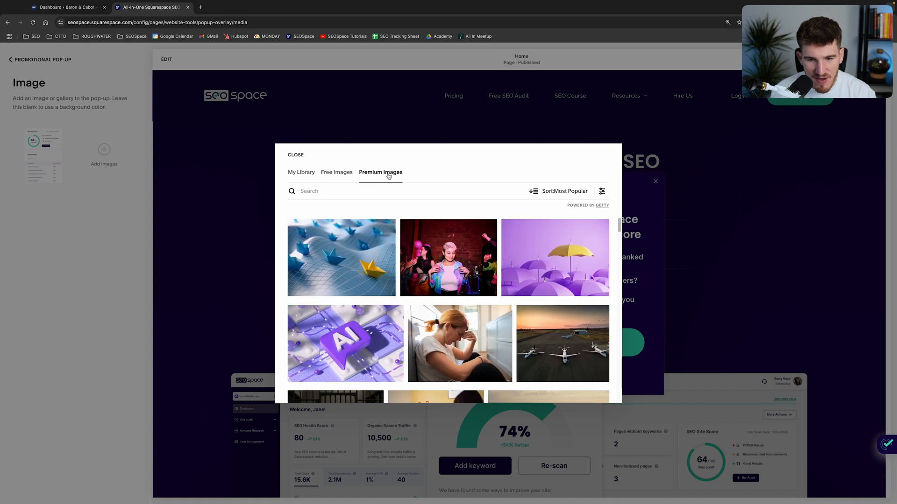
click(300, 158)
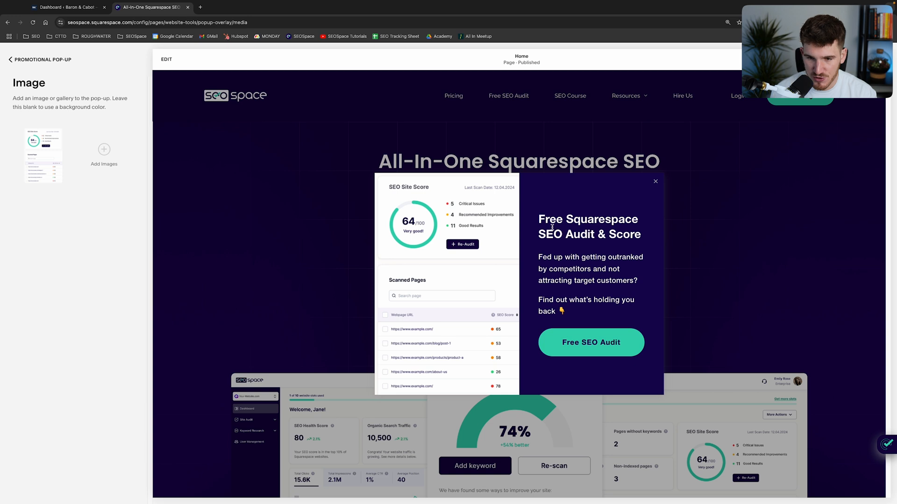
Highlight the headline and body text in the pop-up preview to review the copy.
drag(541, 223, 650, 243)
triple_click(595, 228)
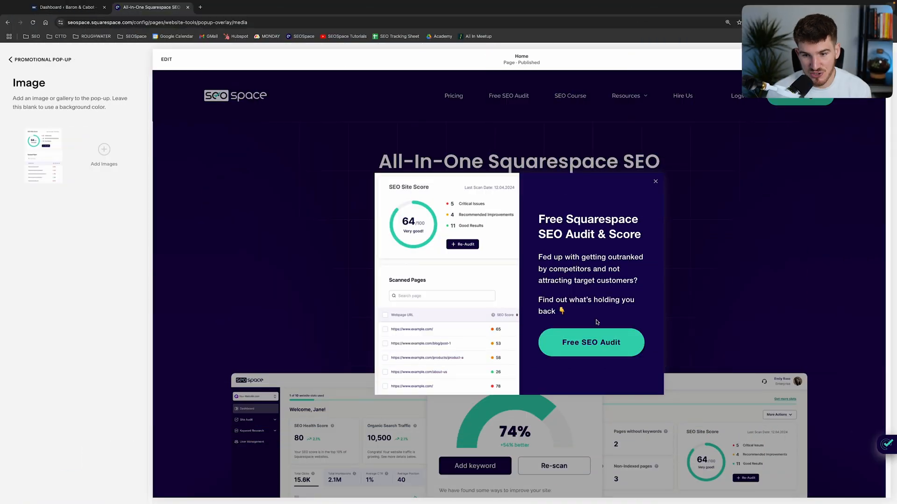
drag(537, 214, 638, 332)
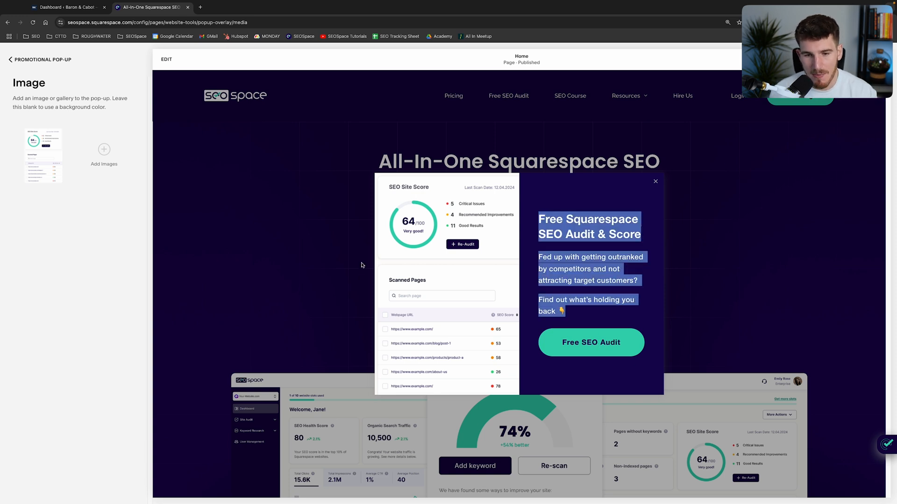
Open the pop-up's style settings and examine the headline's own font and color options alongside the full style list.
click(32, 64)
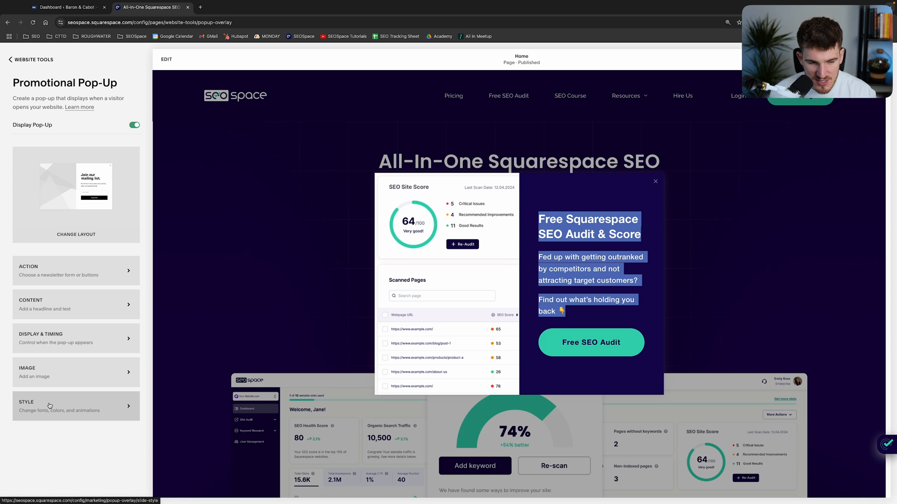
click(50, 405)
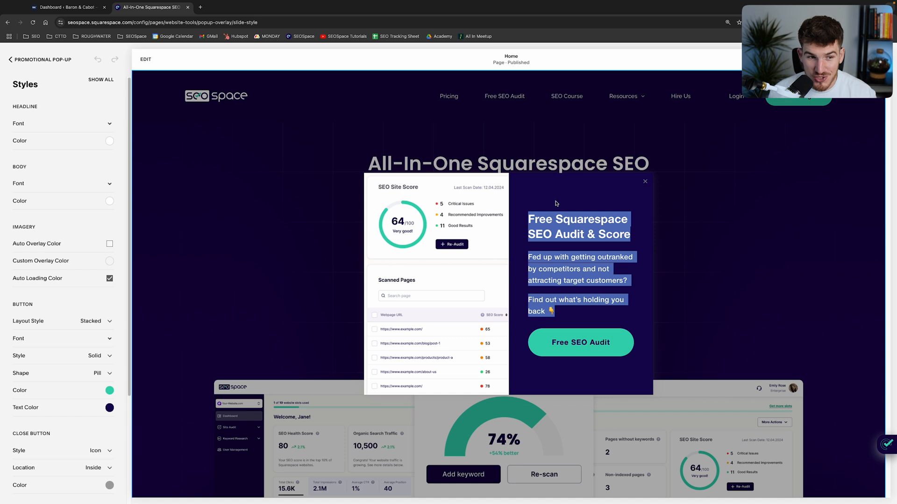
click(584, 220)
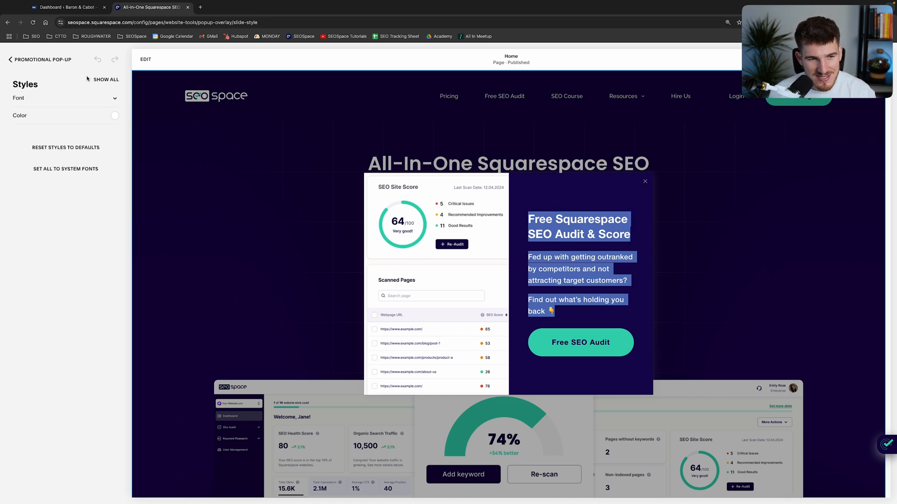
click(112, 80)
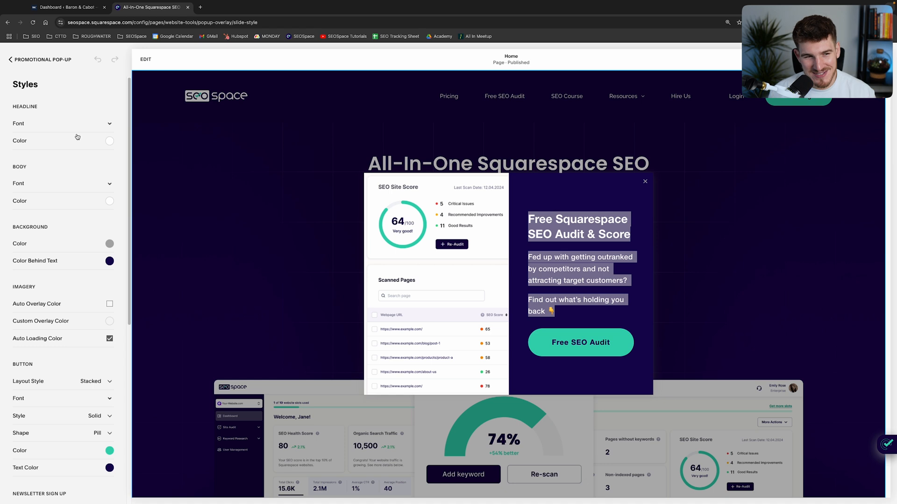
scroll(58, 132, down, 1)
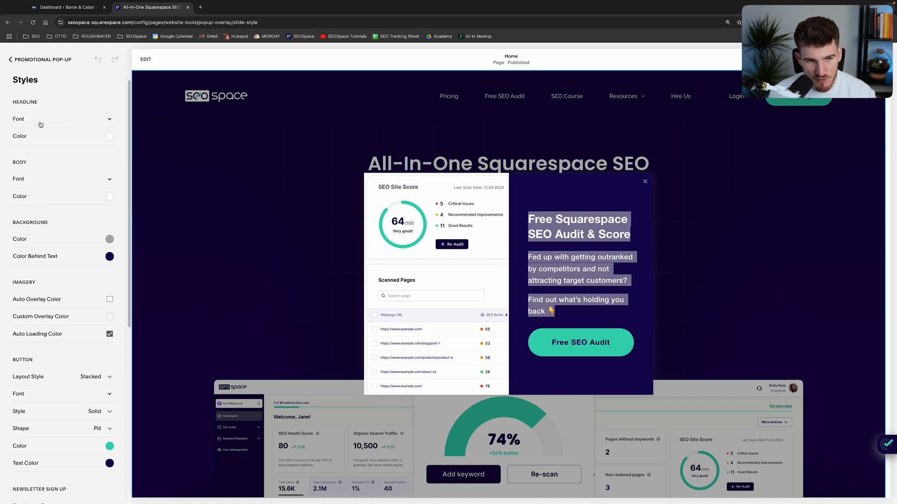
drag(3, 100, 73, 104)
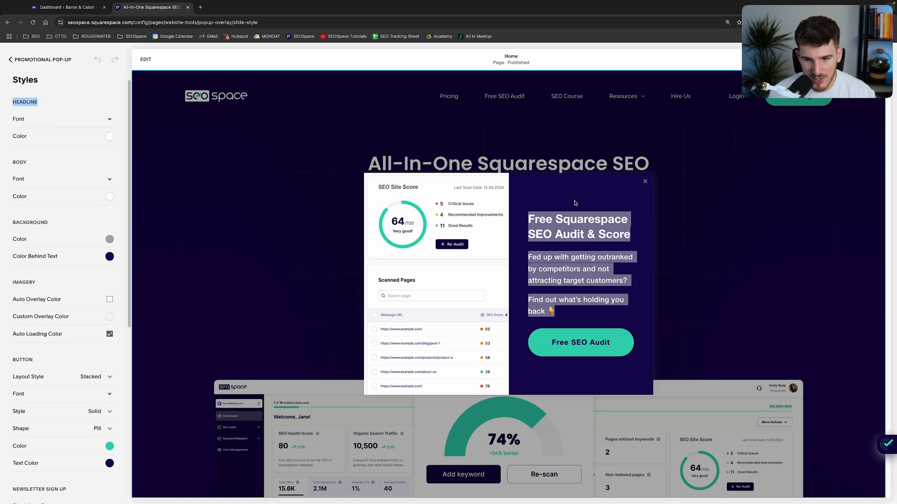
click(581, 228)
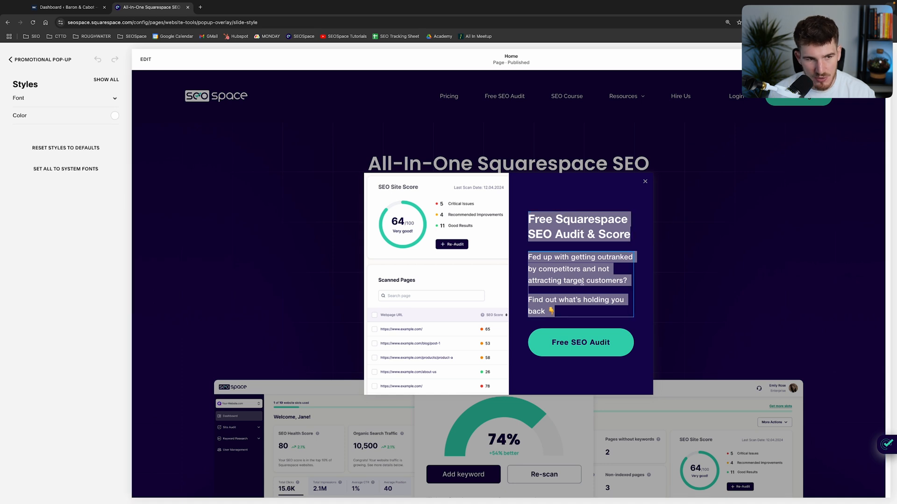
click(106, 80)
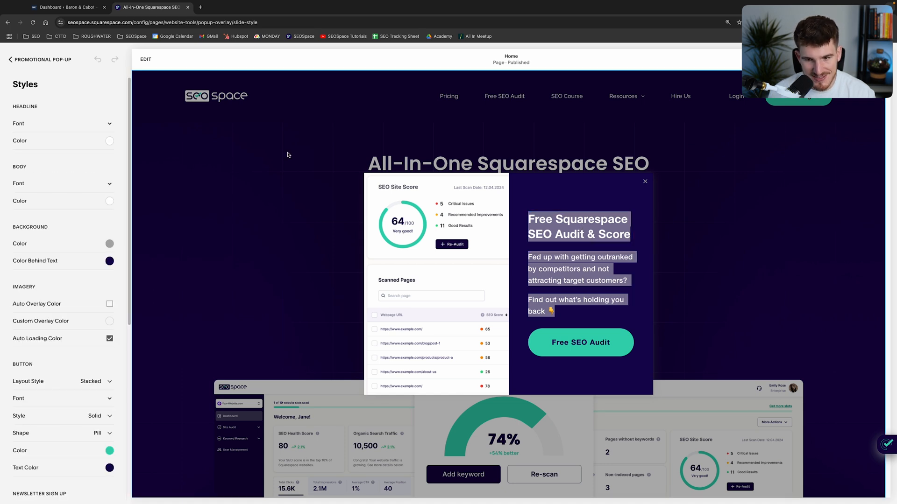
Try a translucent reddish pop-up background color of hsla(0, 33%, 55%, 0.3).
scroll(24, 226, down, 1)
click(26, 231)
click(56, 205)
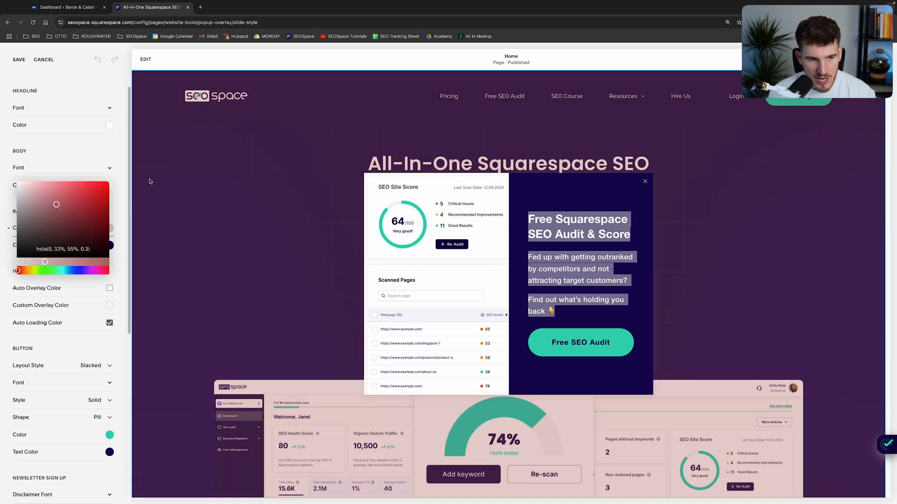
click(57, 159)
Try the Text style for the pop-up's close button and restore it to Icon.
scroll(28, 247, down, 5)
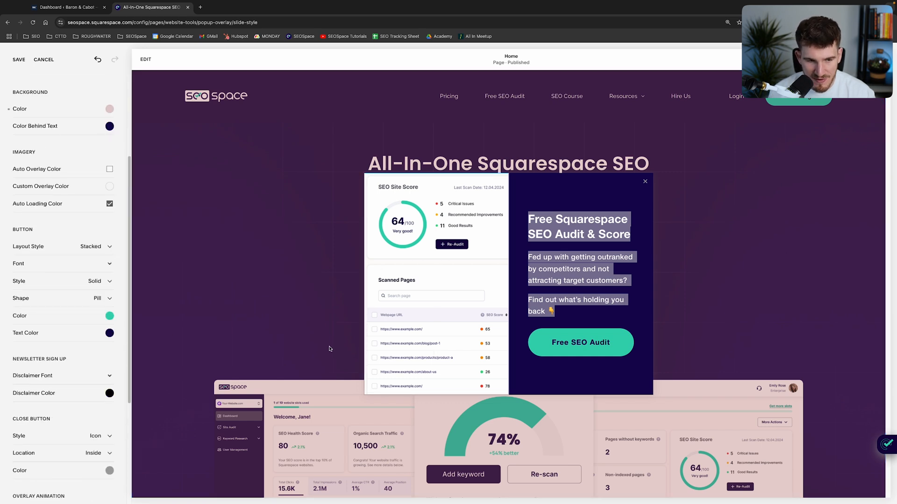
scroll(51, 265, down, 2)
scroll(41, 284, down, 1)
drag(14, 293, 79, 293)
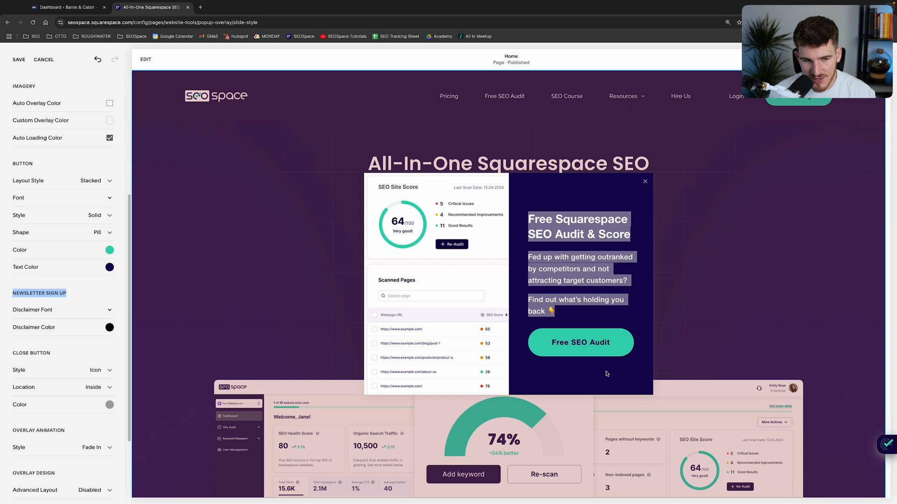
scroll(33, 265, down, 2)
click(34, 265)
click(47, 283)
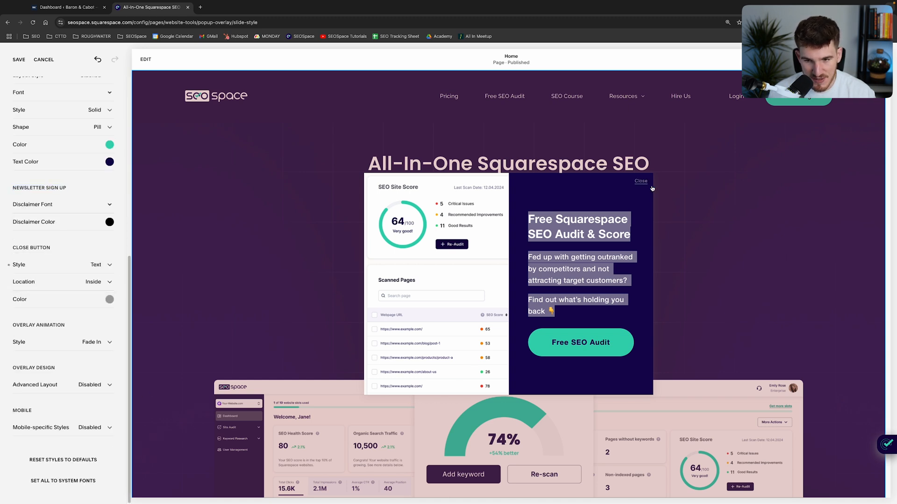
click(108, 263)
click(83, 253)
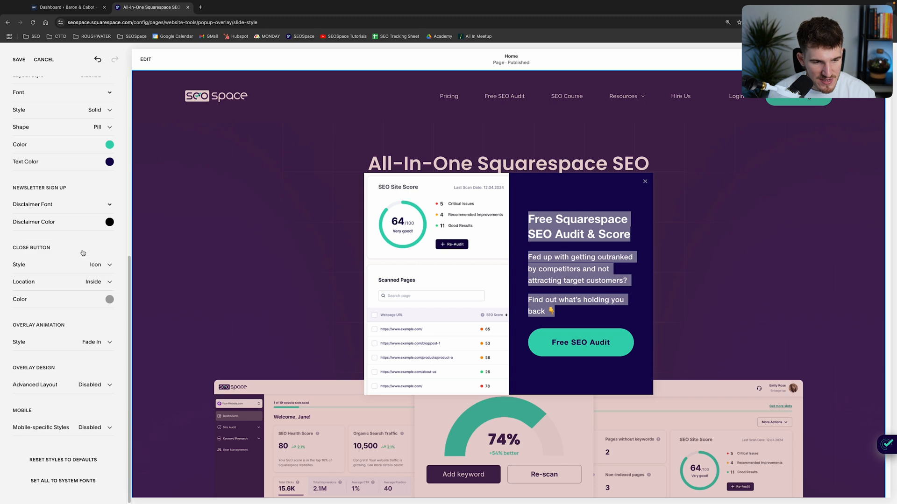
Try a slide effect for the overlay animation and restore it to Fade In.
click(99, 341)
click(101, 356)
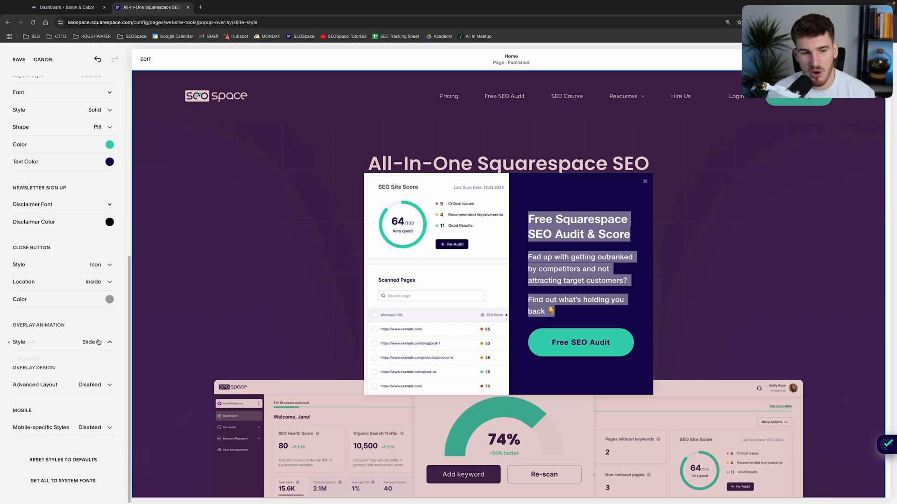
click(96, 343)
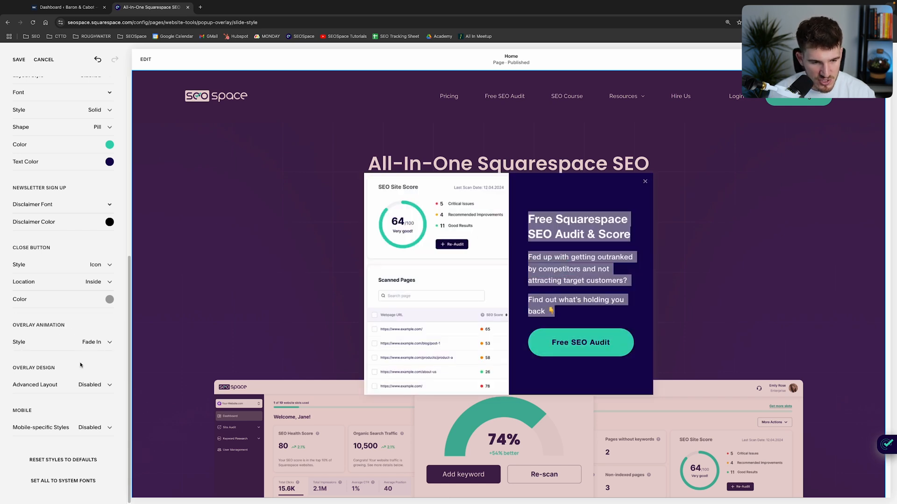
Enable the overlay design's advanced layout to review its alignment, width, padding and spacing options, and disable it again.
triple_click(31, 370)
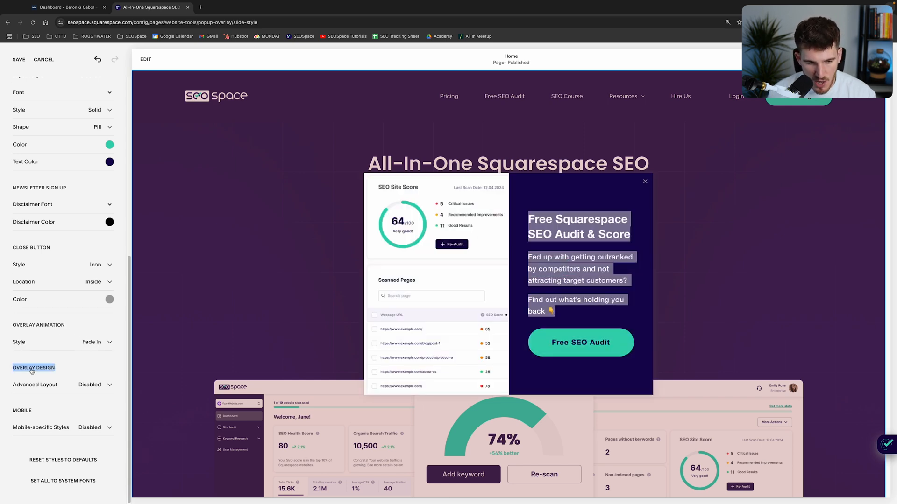
click(92, 385)
click(89, 382)
scroll(56, 360, down, 3)
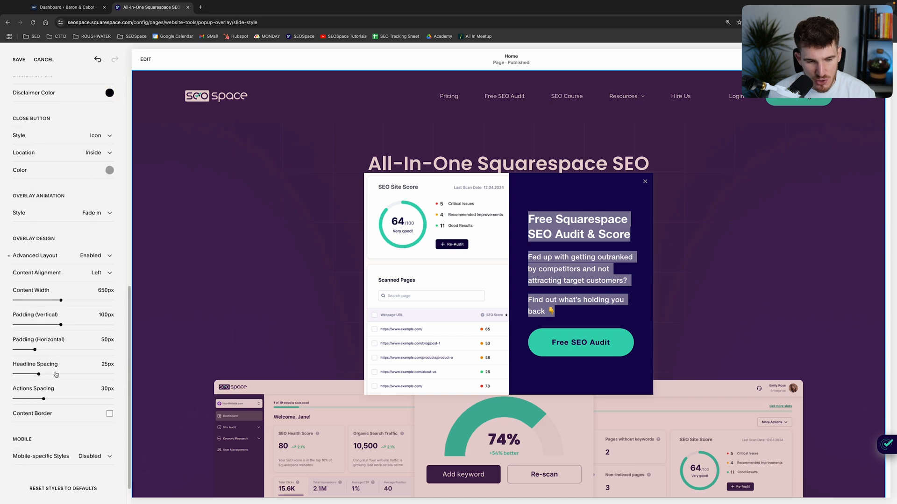
scroll(55, 359, down, 1)
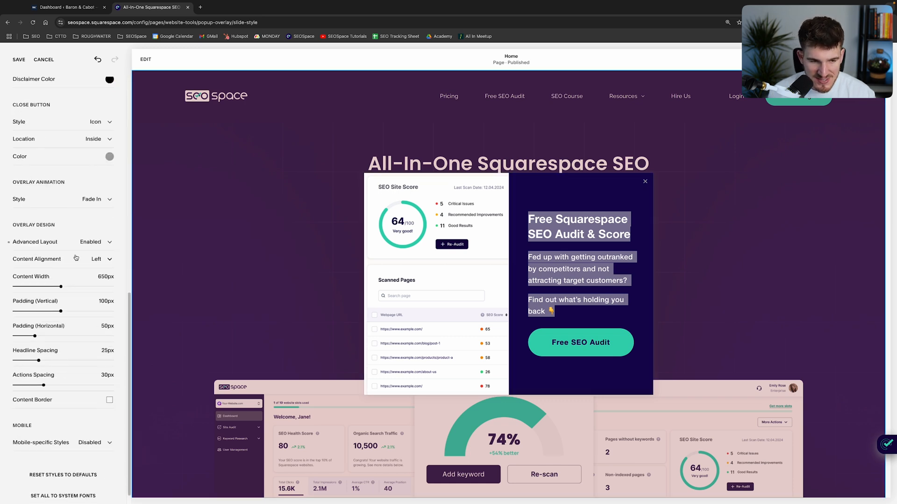
click(97, 243)
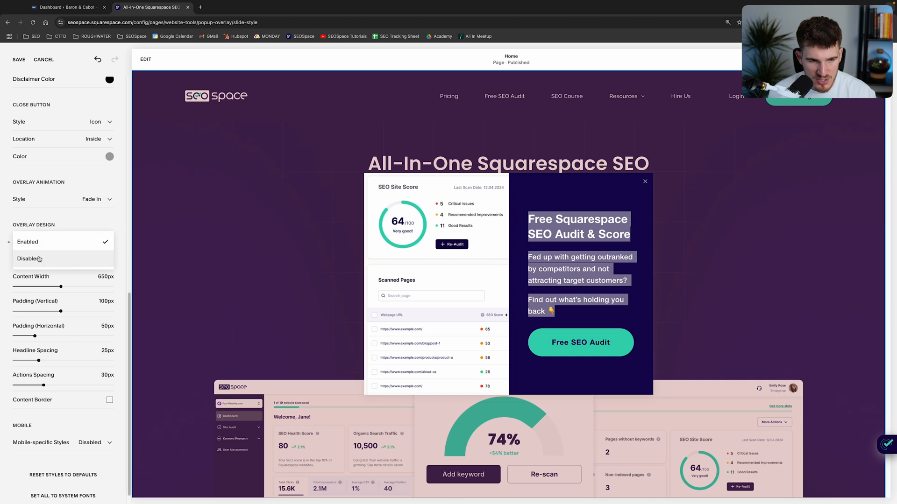
click(39, 260)
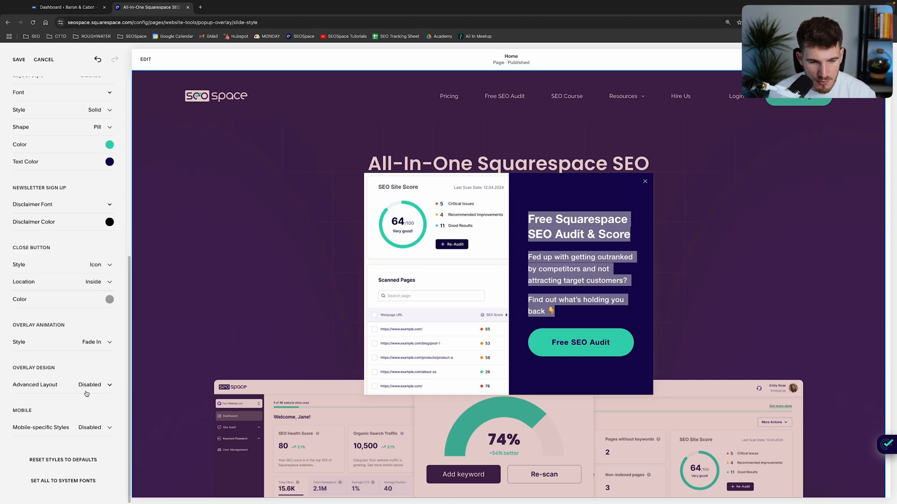
Enable mobile-specific styles, check the pop-up in the mobile preview, and disable those styles again.
click(89, 428)
click(14, 428)
click(97, 430)
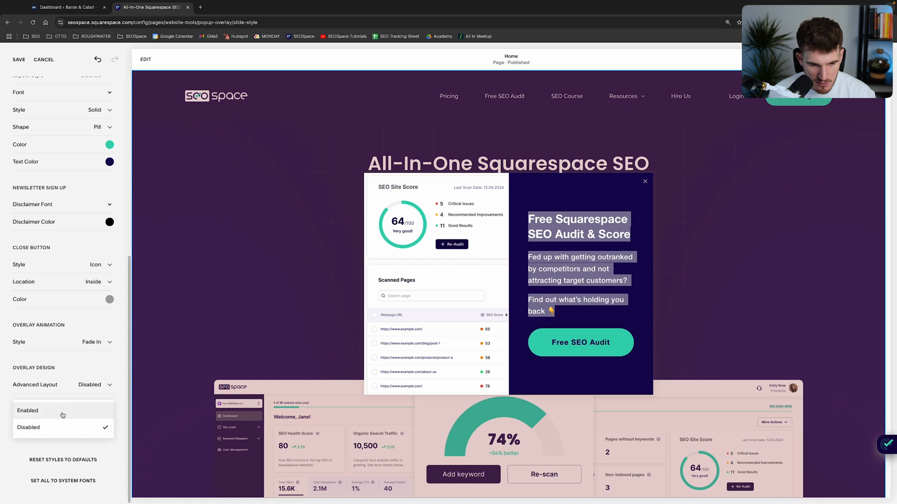
click(58, 411)
scroll(61, 420, down, 3)
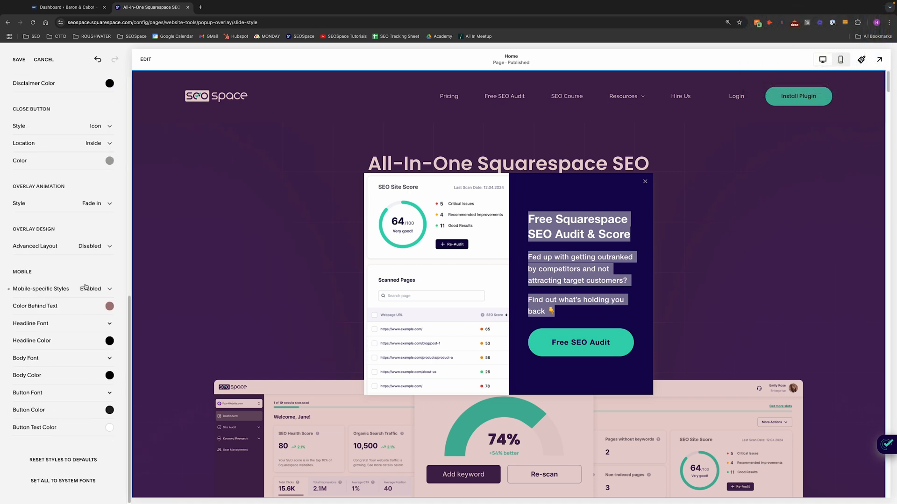
click(842, 60)
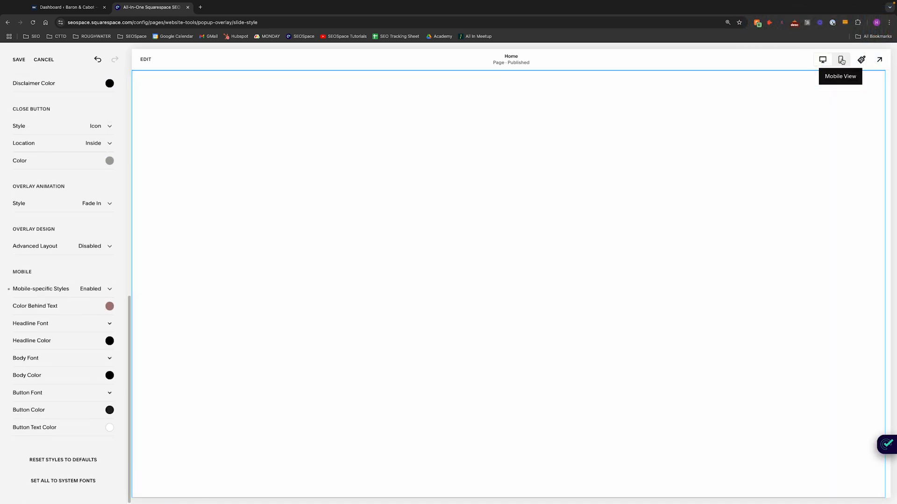
scroll(502, 428, down, 1)
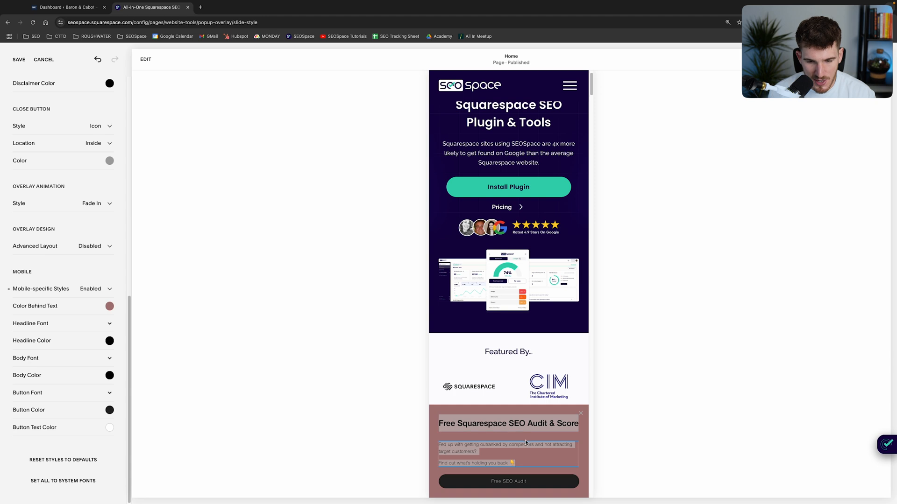
click(95, 289)
click(75, 306)
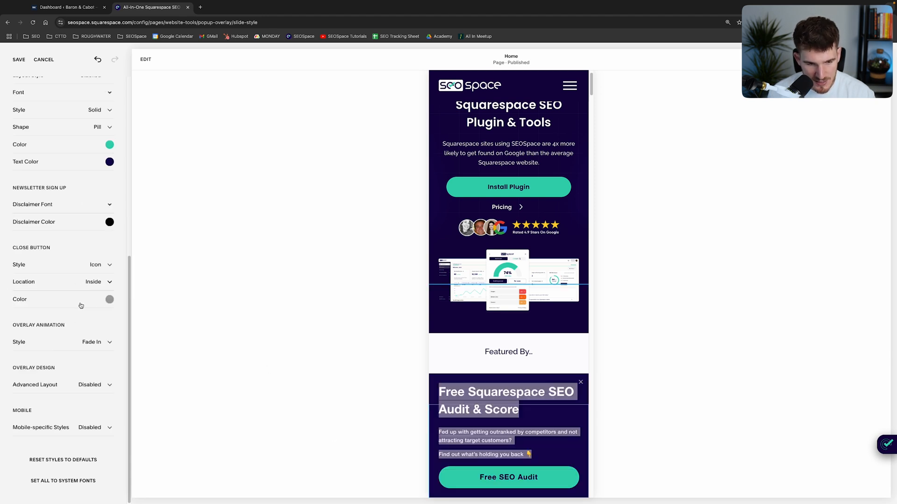
Re-enable mobile-specific styles to review the mobile headline, body and button font and color options, and turn them off again.
click(535, 446)
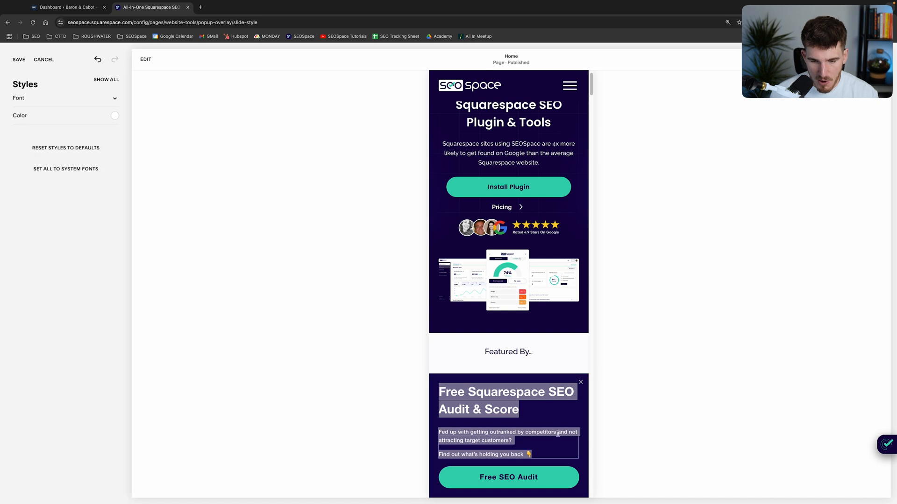
click(105, 82)
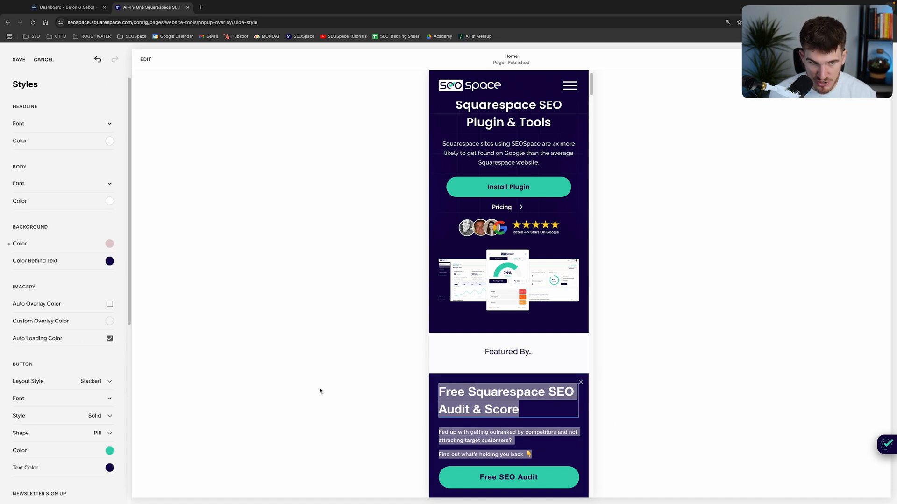
scroll(72, 442, down, 7)
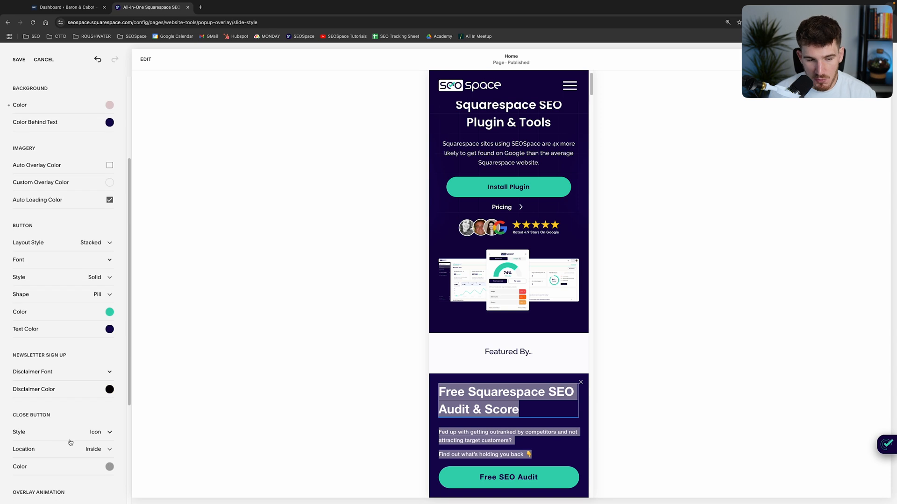
click(95, 434)
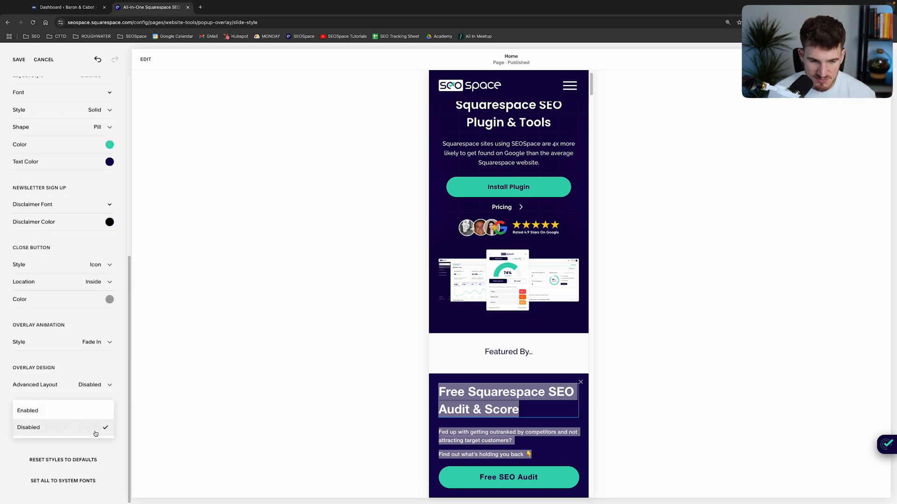
click(80, 417)
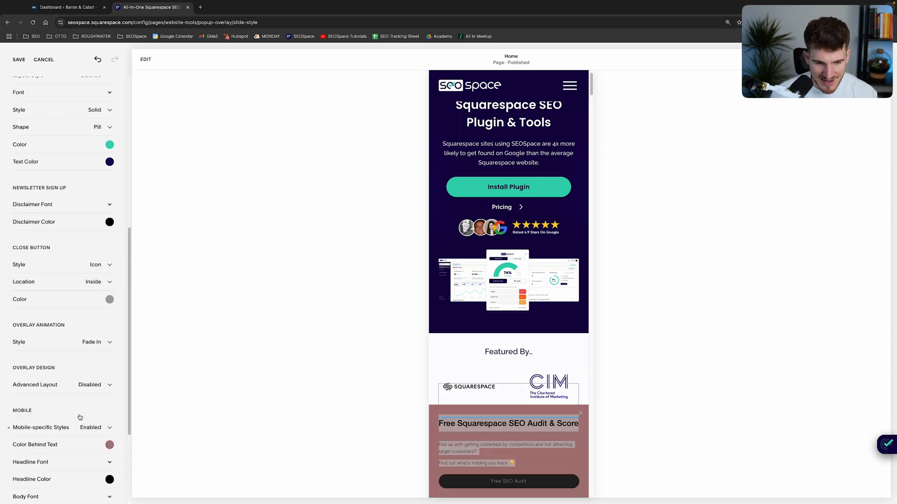
scroll(79, 420, down, 3)
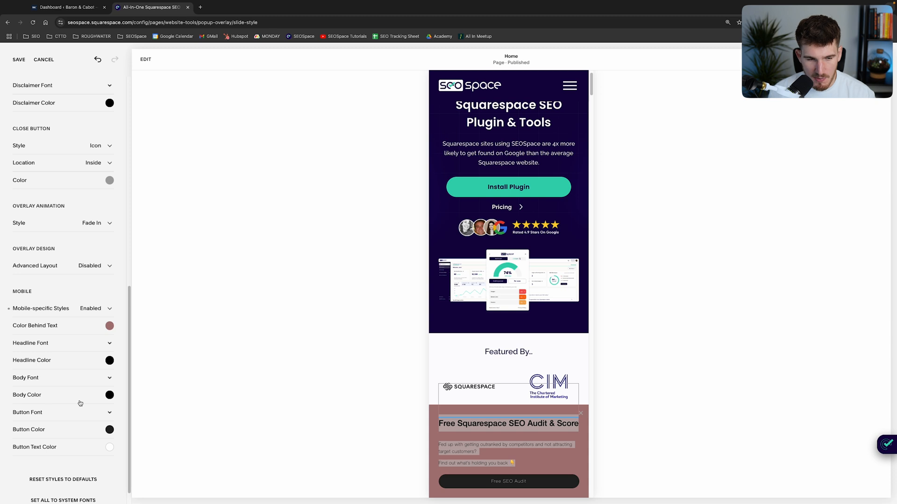
scroll(70, 392, down, 1)
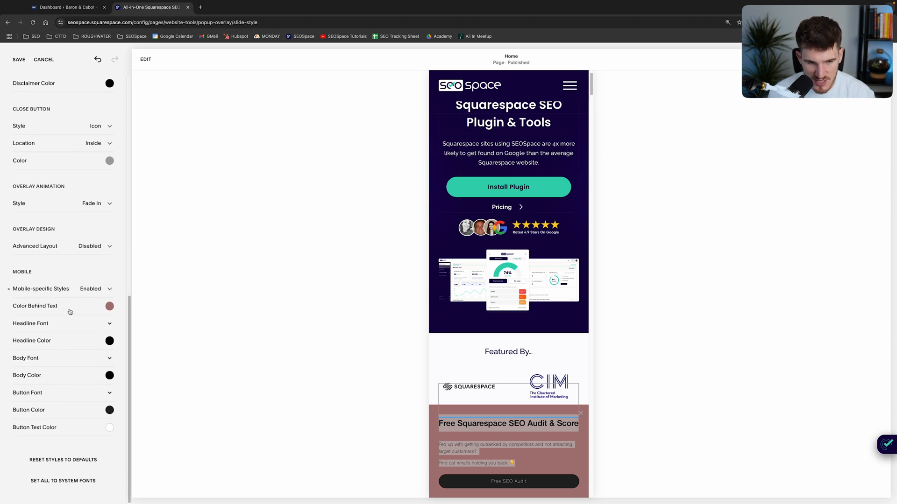
click(99, 290)
click(48, 305)
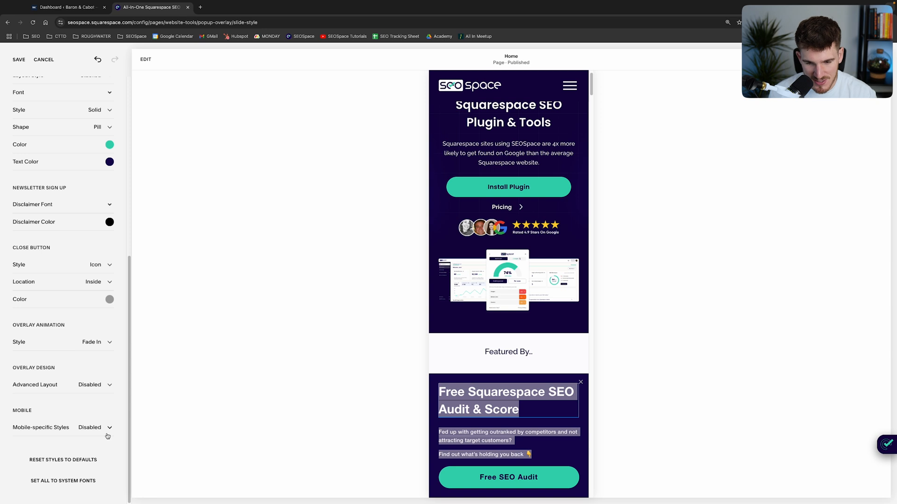
Discard all unsaved style changes and switch the site preview back to desktop view.
scroll(66, 234, up, 5)
click(44, 59)
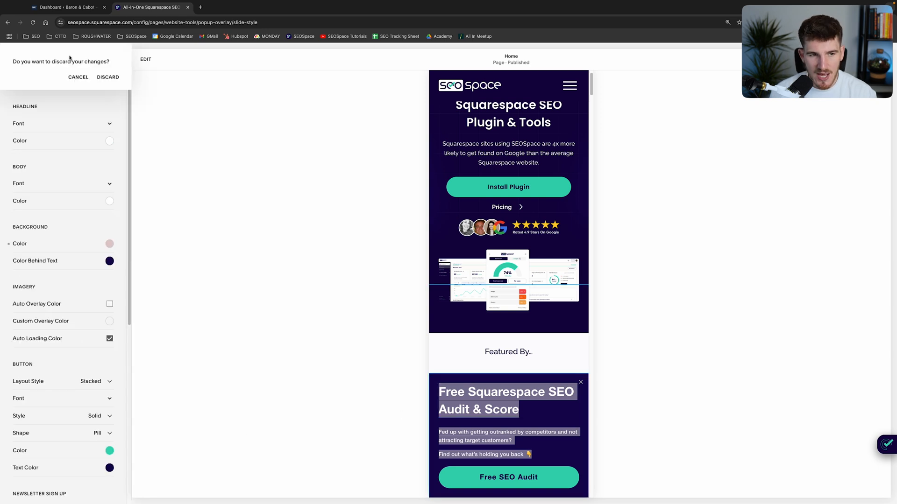
click(107, 77)
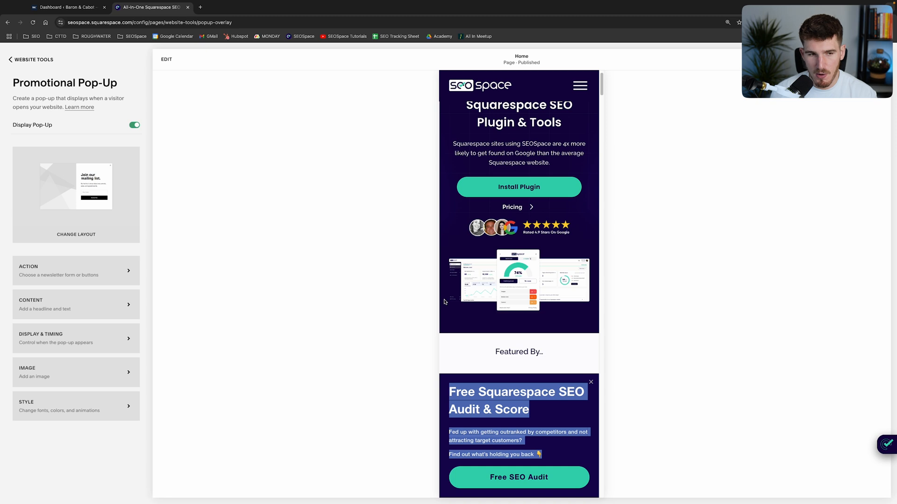
click(823, 59)
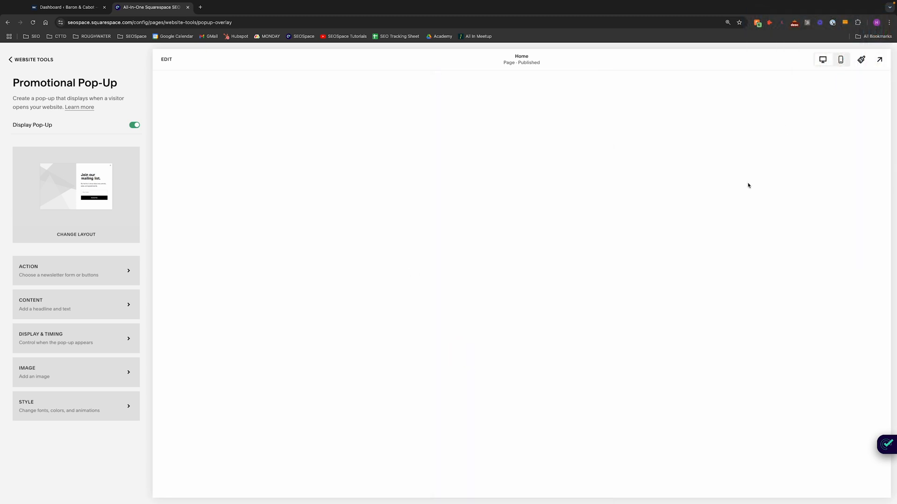